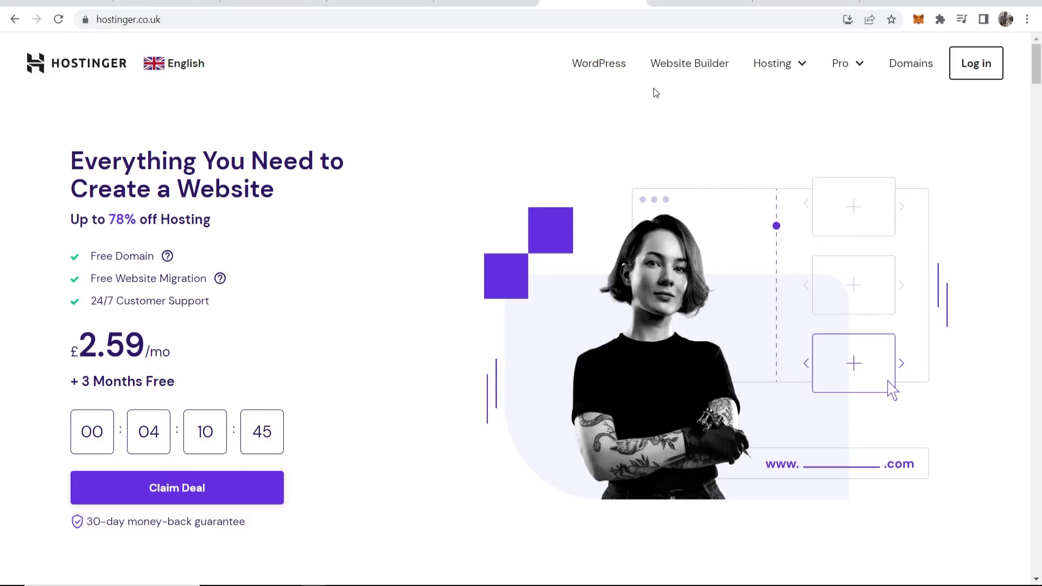
Switch from the hostinger.co.uk tab to the already-open systeme.io homepage tab
key(ctrl+4)
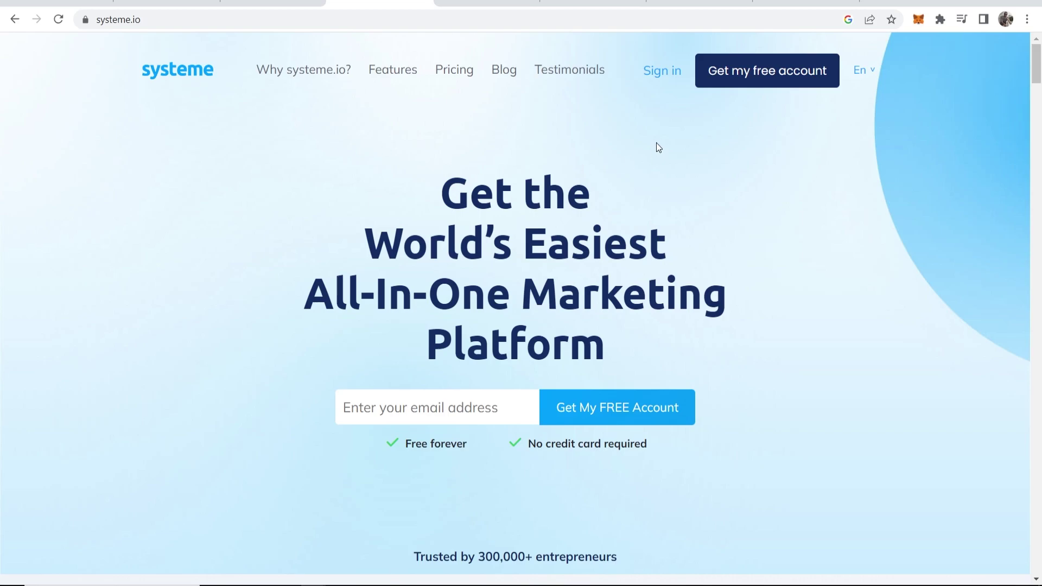
Sign in to systeme.io, dismiss the payment notice, and open Settings from the avatar menu
click(652, 79)
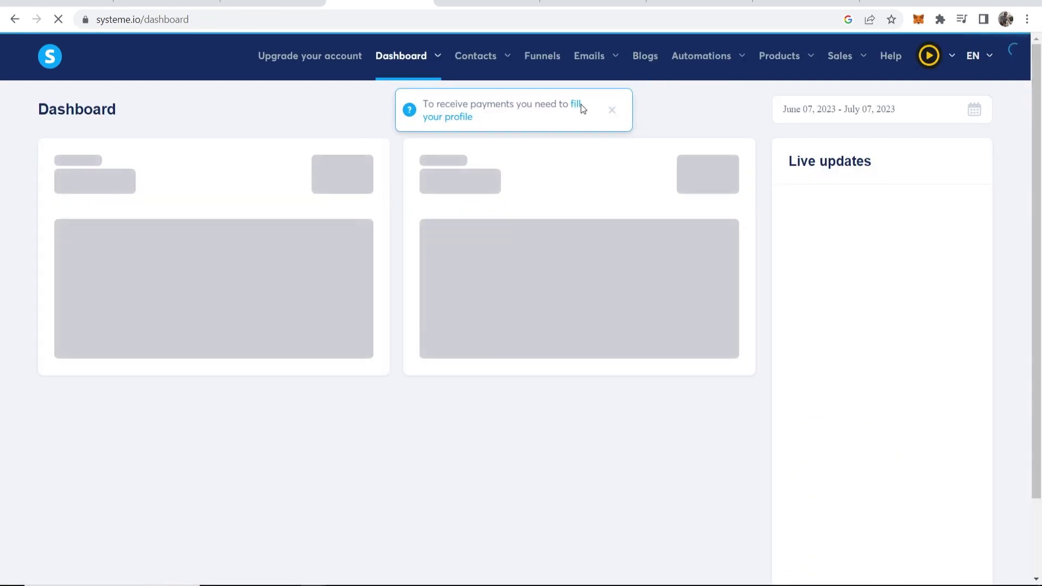
click(612, 110)
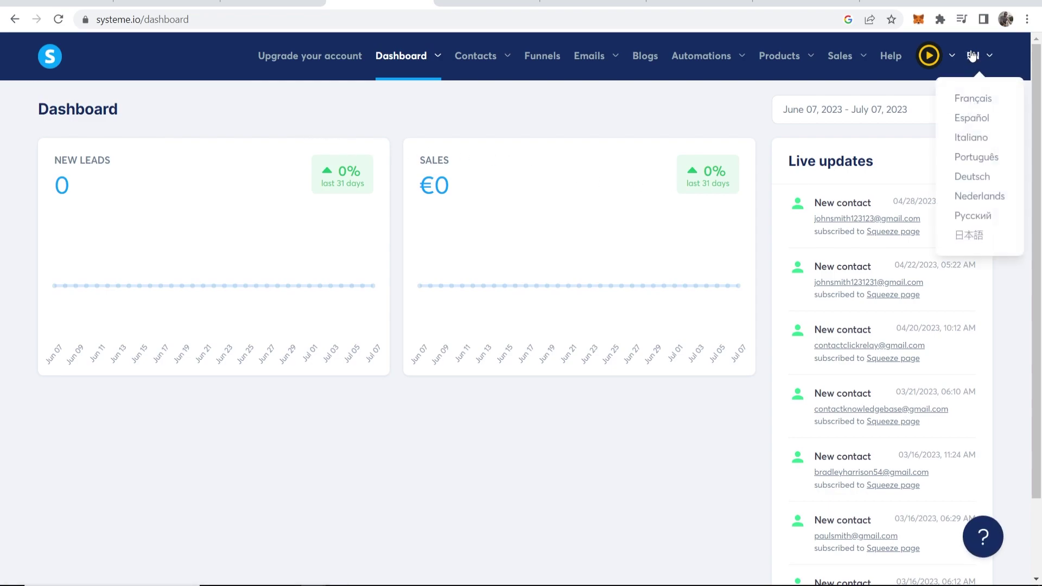
mouse_move(929, 57)
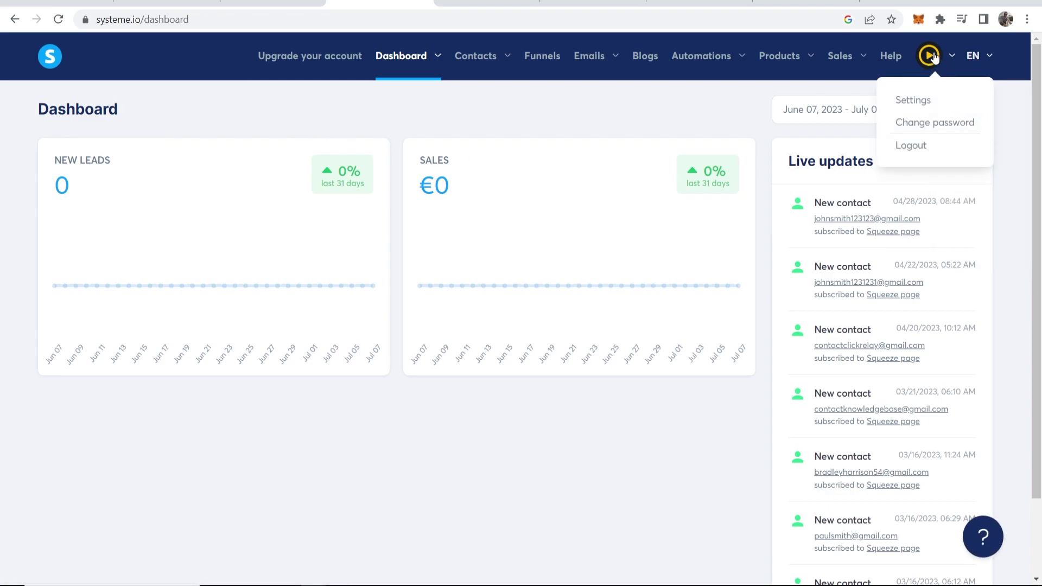
click(918, 103)
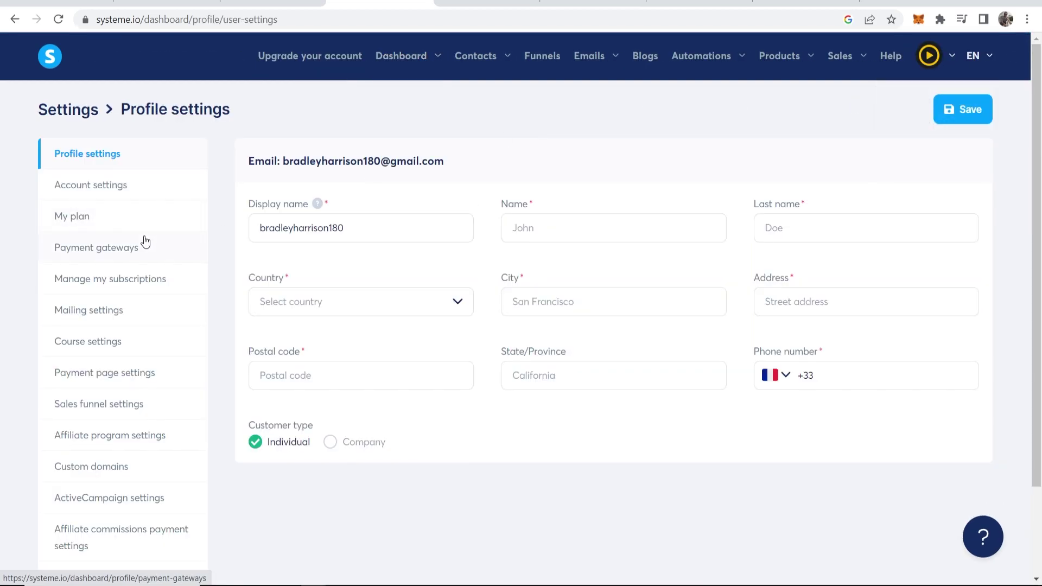
scroll(109, 463, down, 1)
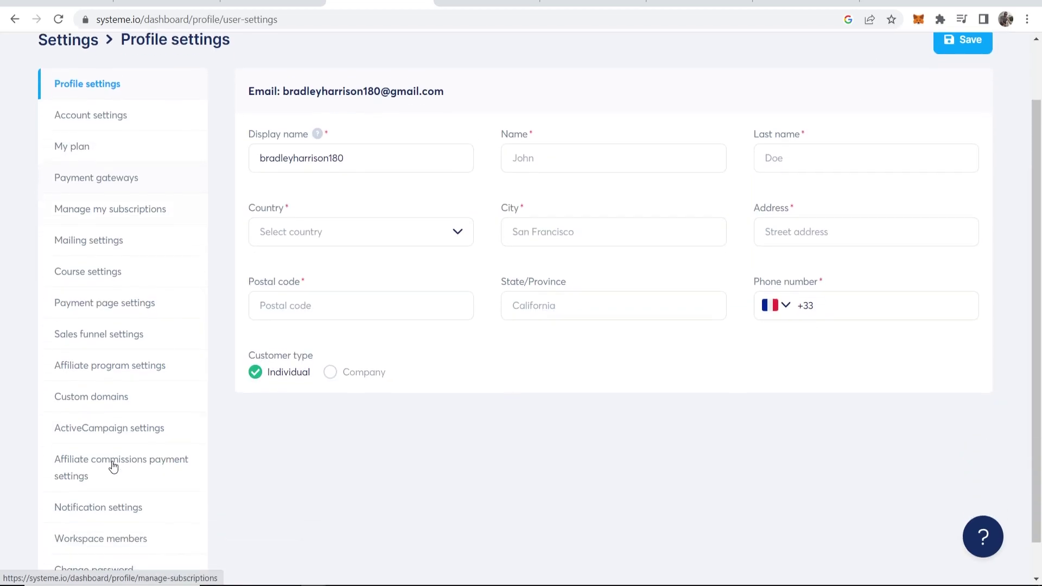
Open the Custom domains settings page, dismissing the fill-profile notice
click(91, 403)
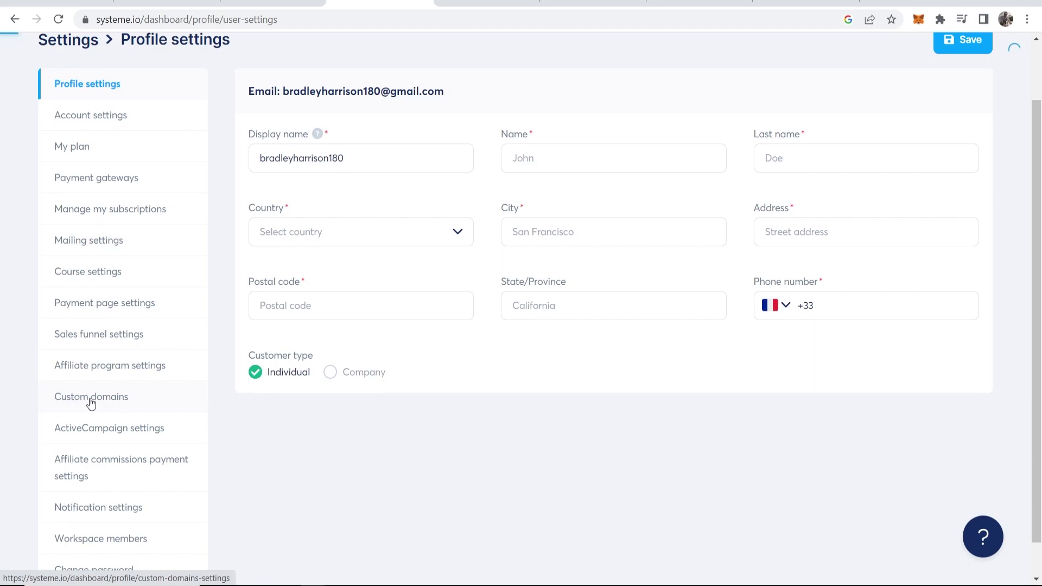
click(612, 111)
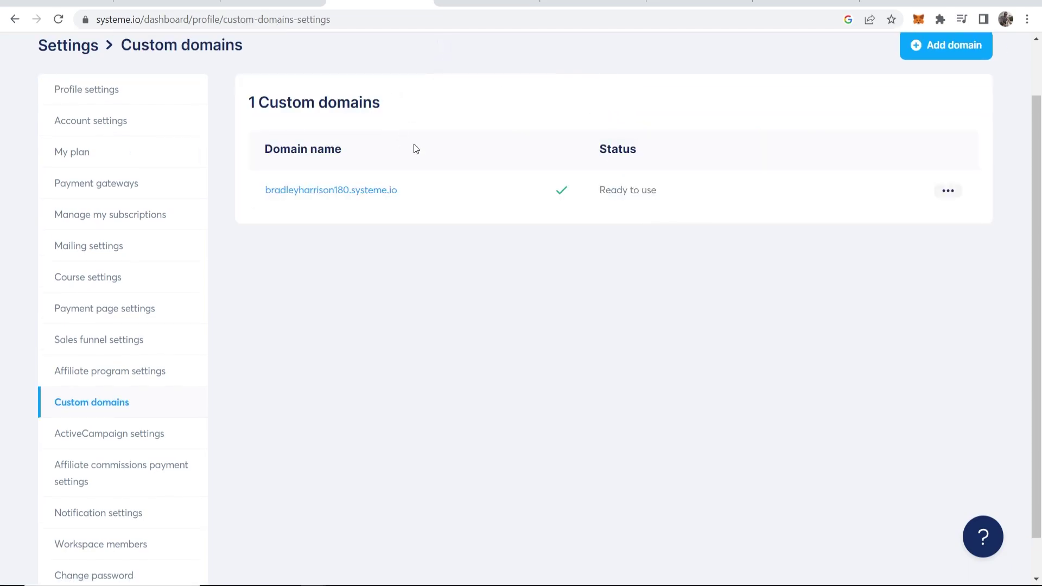
scroll(470, 149, up, 2)
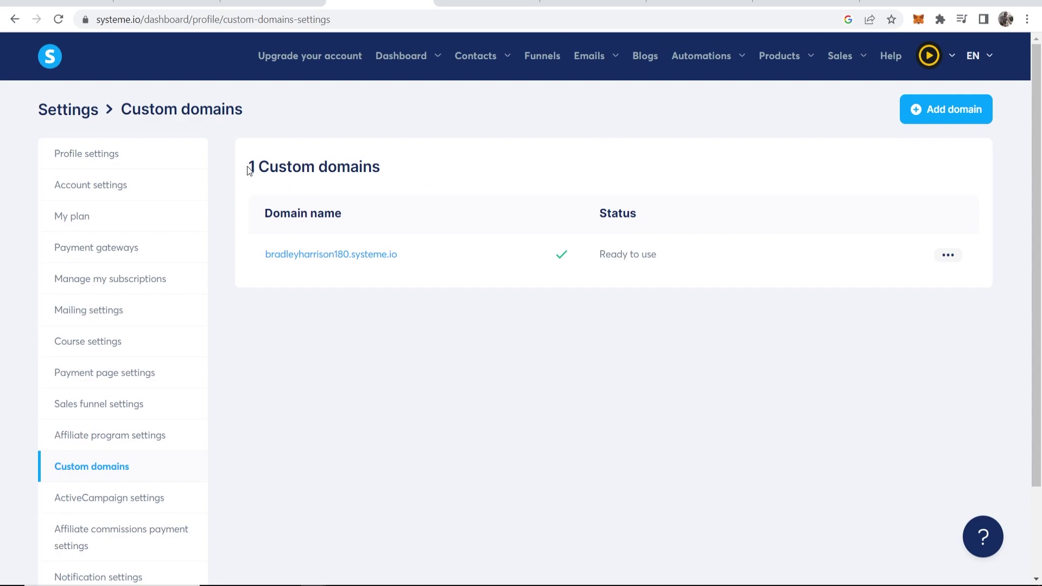
drag(249, 170, 380, 167)
click(386, 167)
Open the empty Add domain form for a new custom domain
click(919, 114)
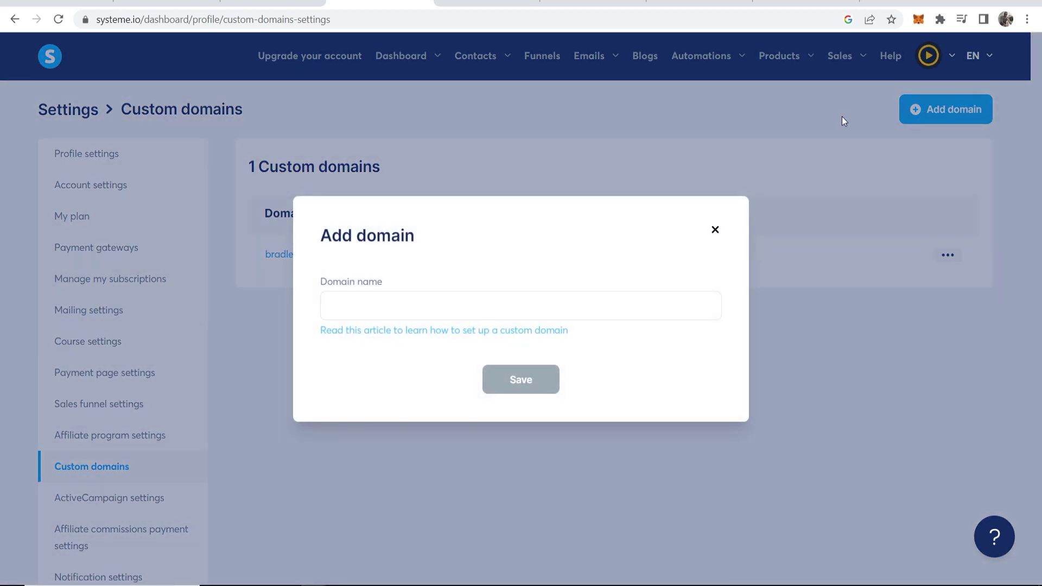
drag(316, 235, 429, 235)
click(428, 235)
Log in to Hostinger and copy knowledgebasetutorials.com from the hPanel Domains list
click(575, 6)
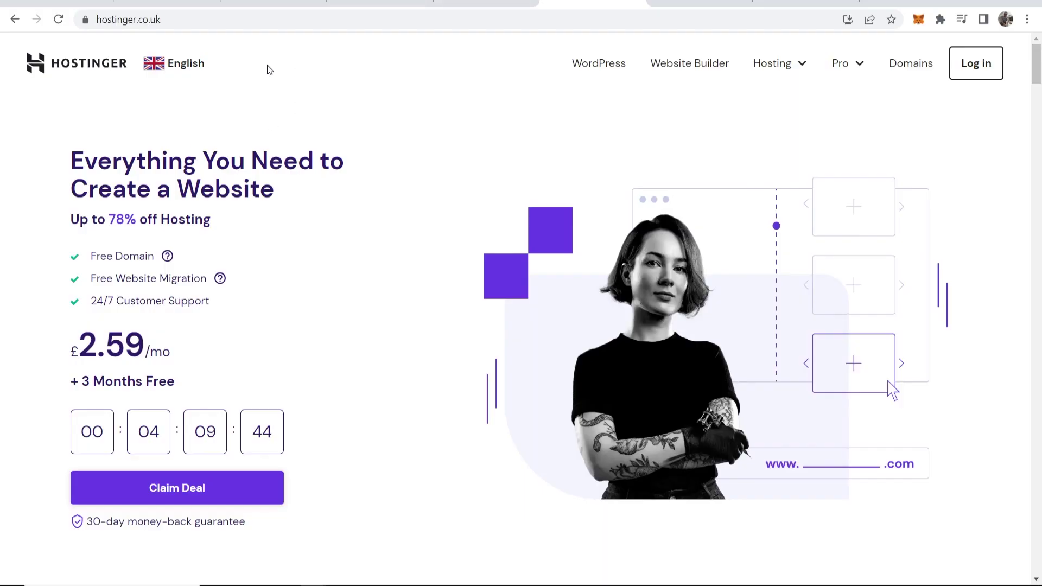
click(978, 65)
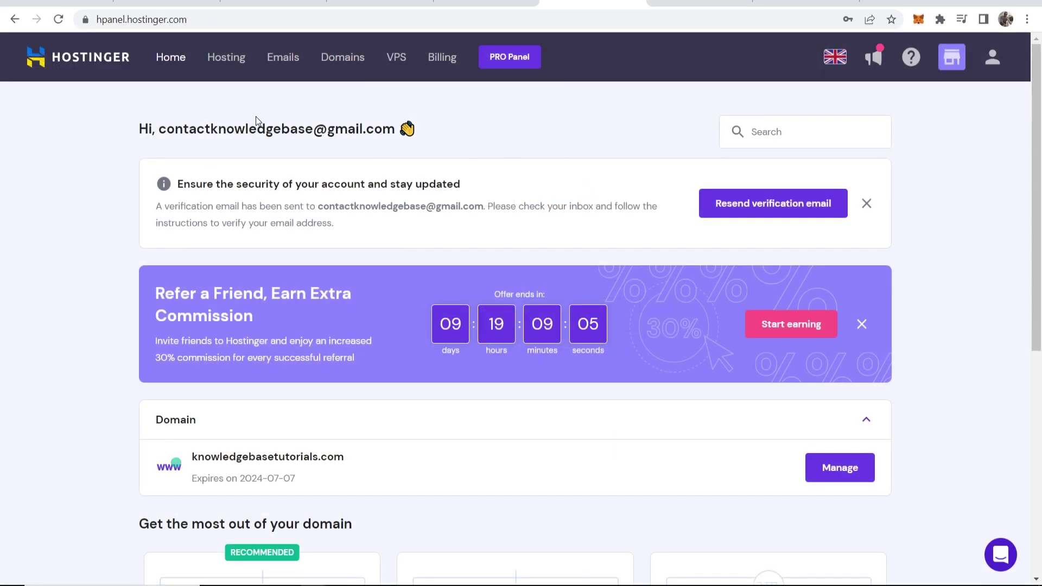
click(354, 59)
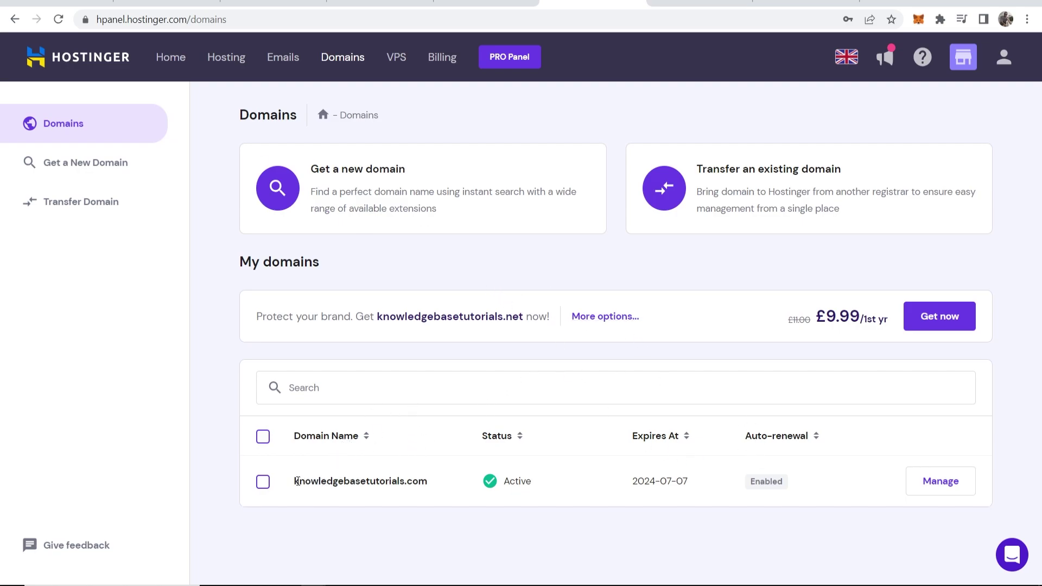
drag(295, 481, 441, 488)
key(ctrl+c)
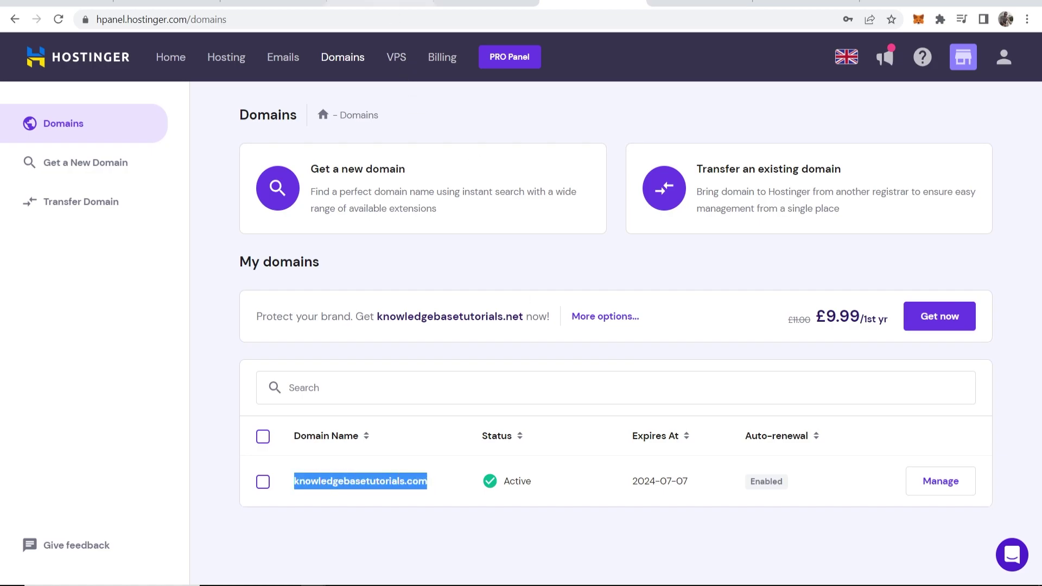
click(485, 3)
click(380, 3)
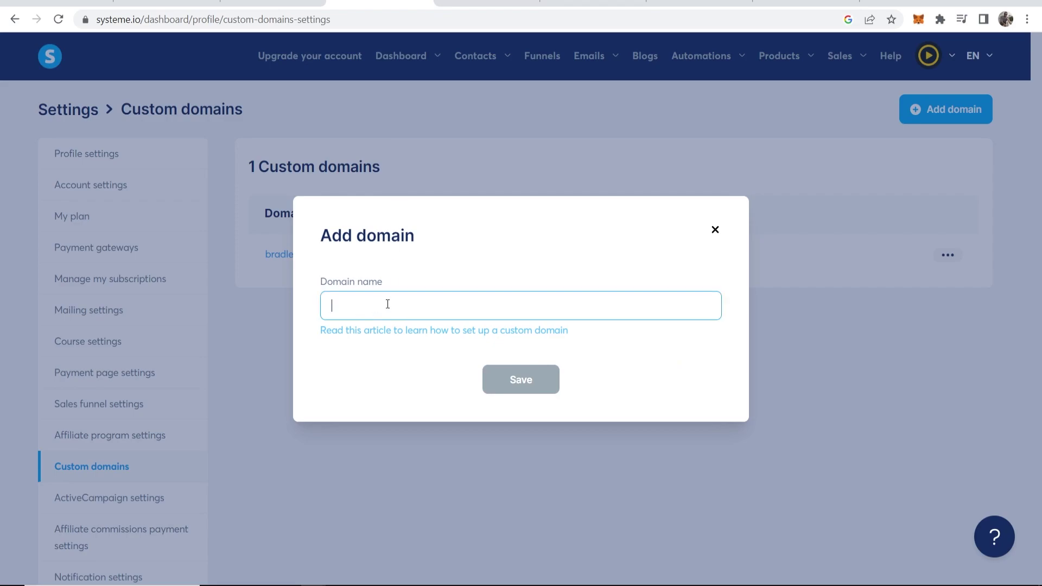
text(www.)
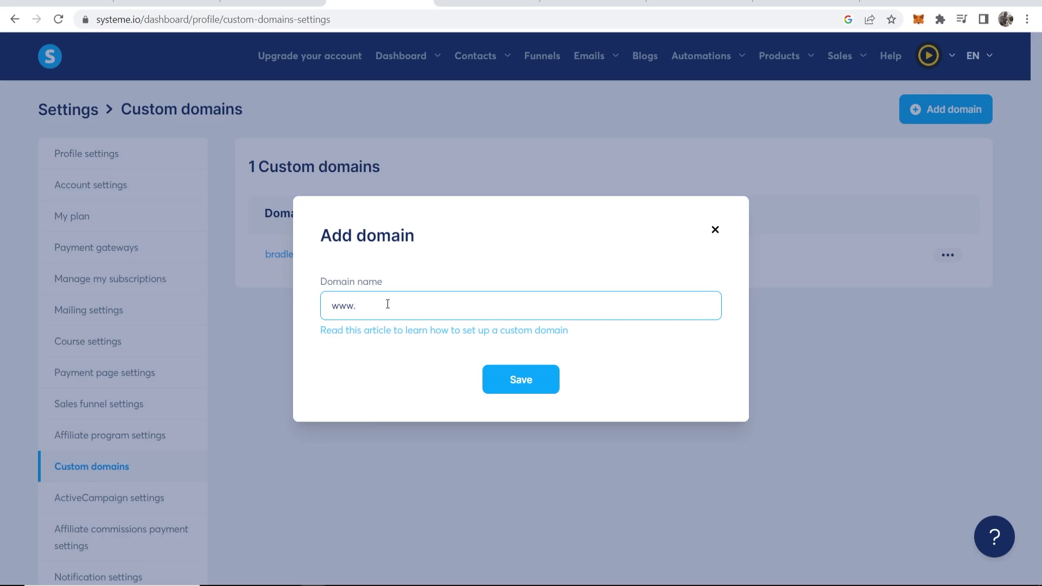
right_click(388, 304)
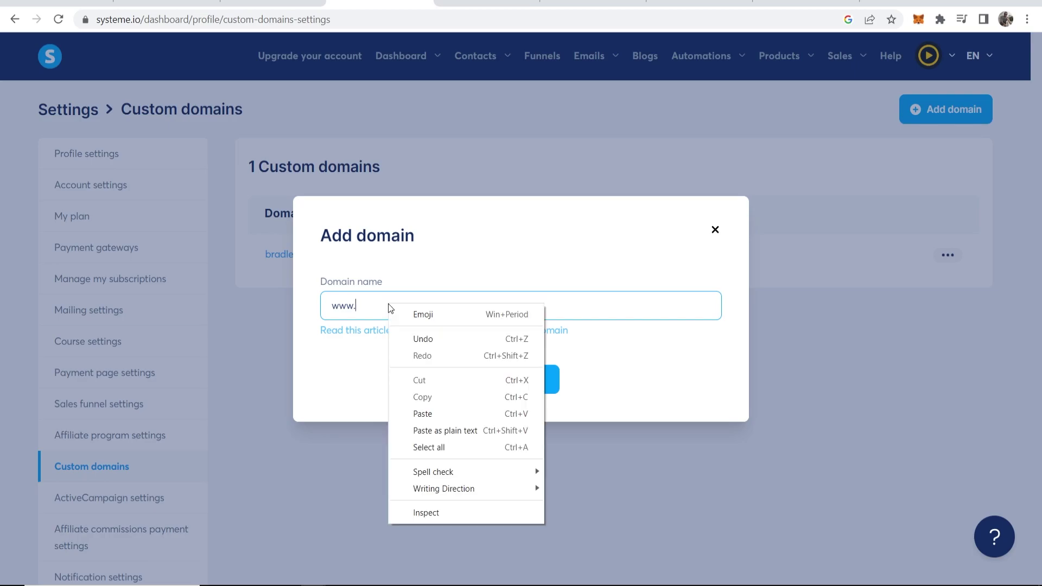
click(421, 414)
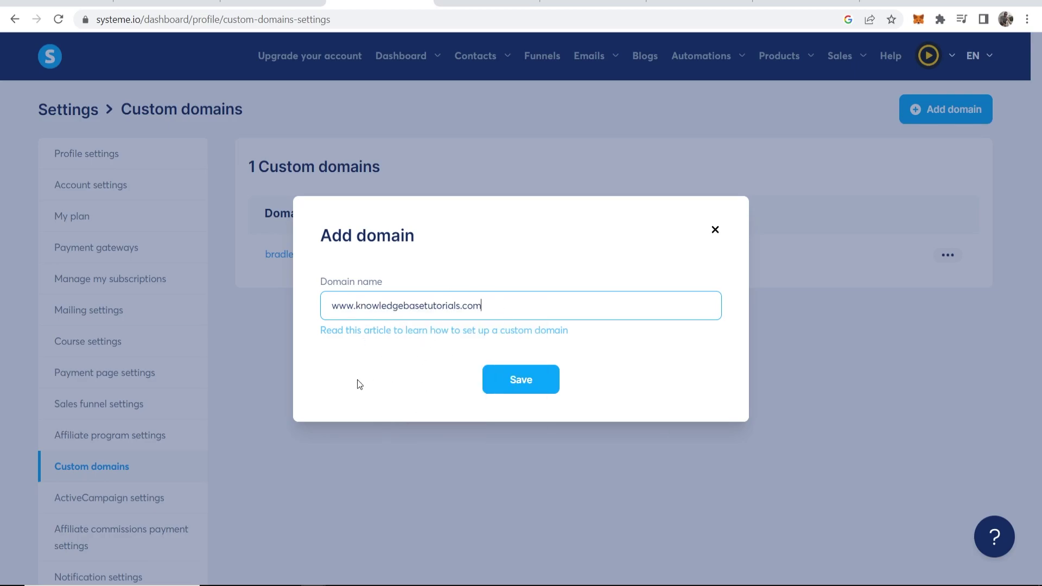
click(516, 382)
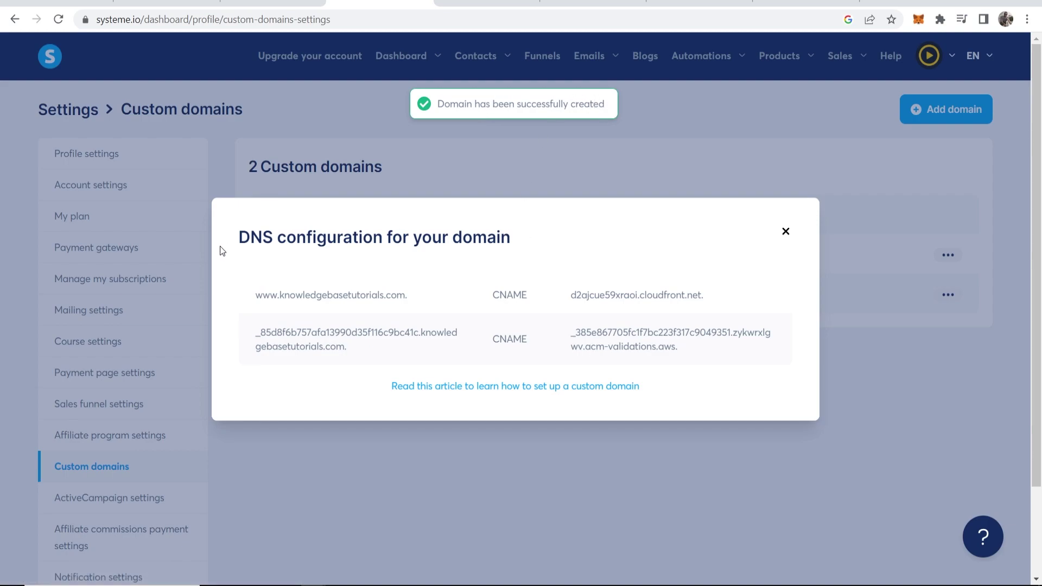
drag(240, 237, 274, 243)
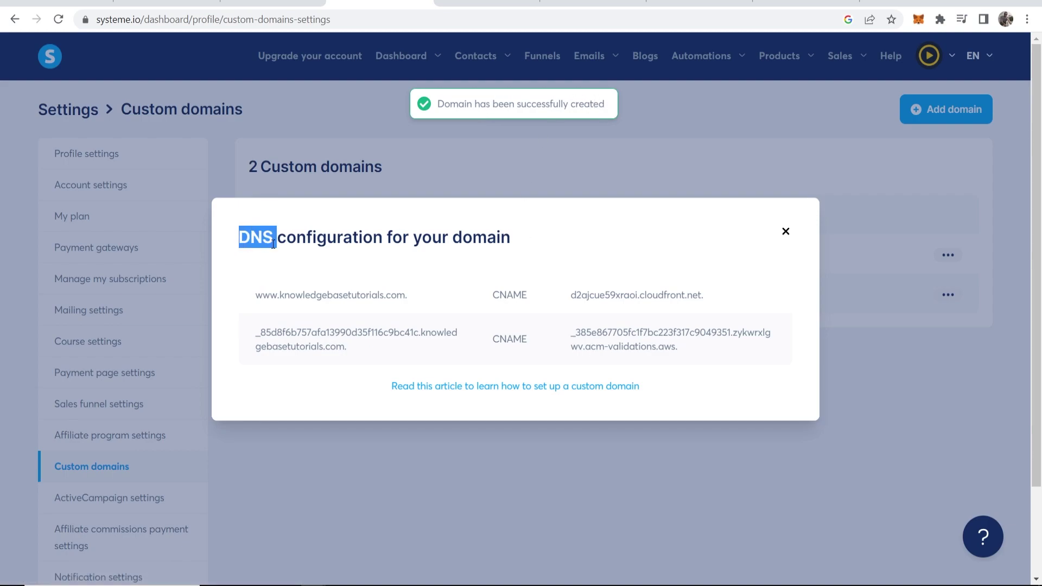
click(493, 270)
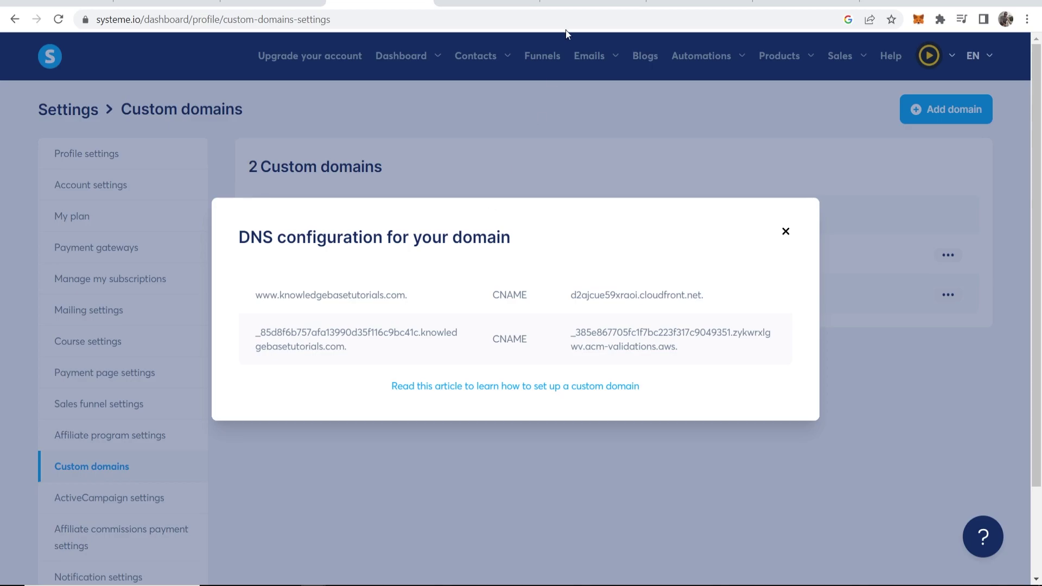
Open the DNS records settings for knowledgebasetutorials.com in Hostinger
key(ctrl+Tab)
key(ctrl+Tab)
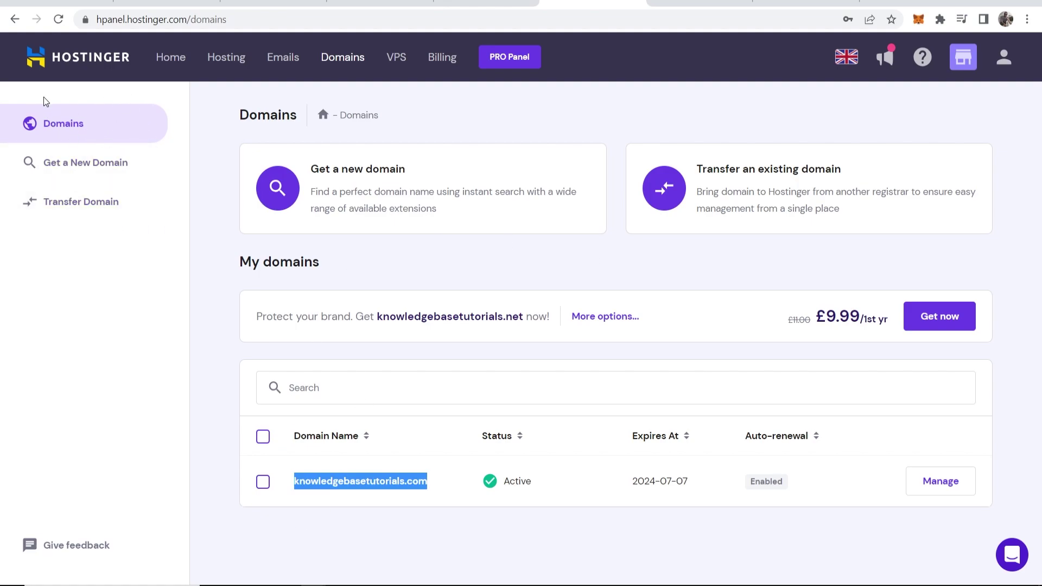
click(846, 481)
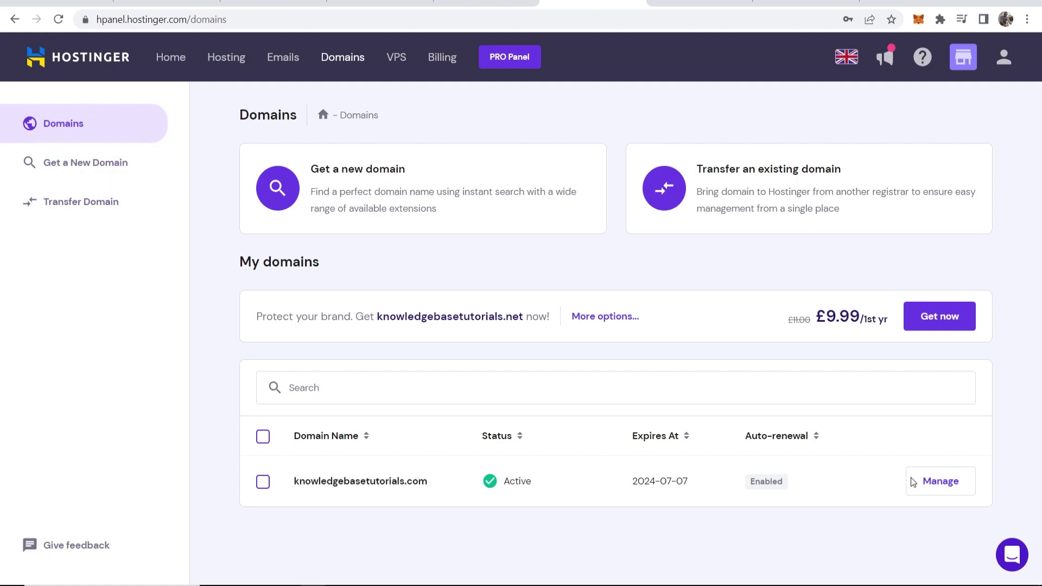
click(930, 482)
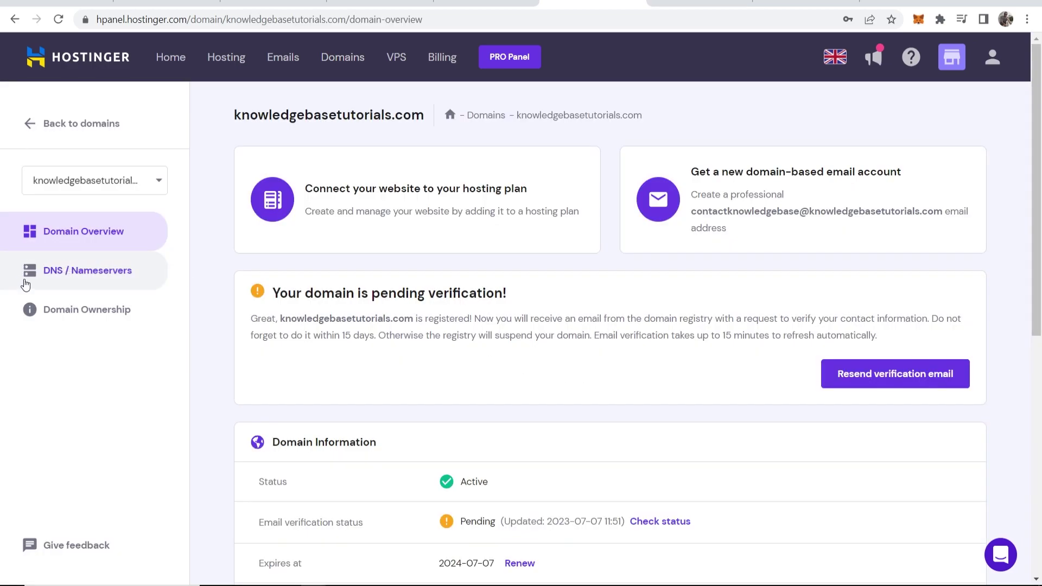
click(103, 277)
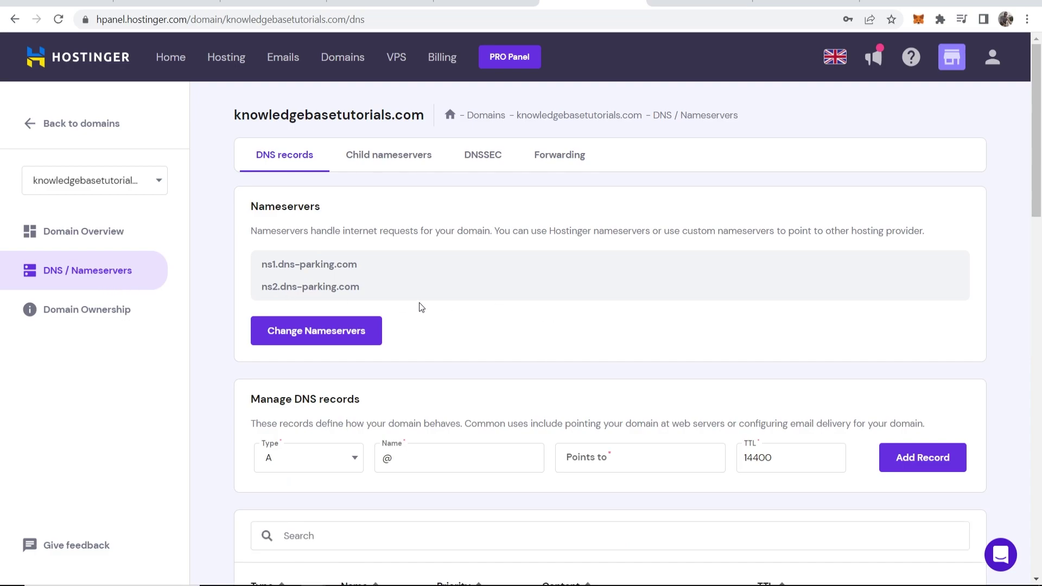
scroll(419, 295, down, 1)
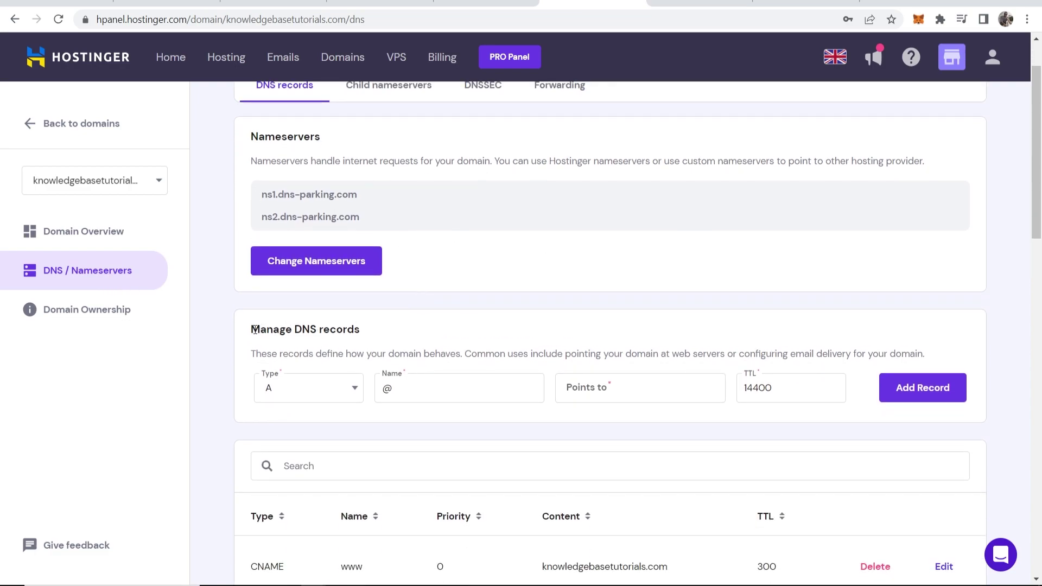
drag(255, 330, 365, 326)
click(365, 325)
Choose CNAME as the type for the new DNS record
click(923, 388)
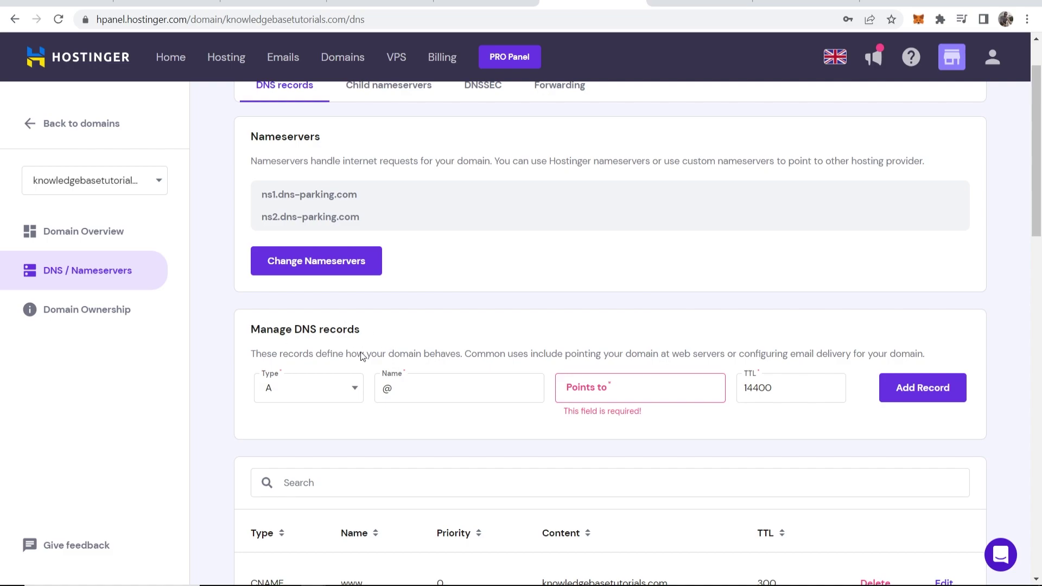
scroll(369, 356, down, 1)
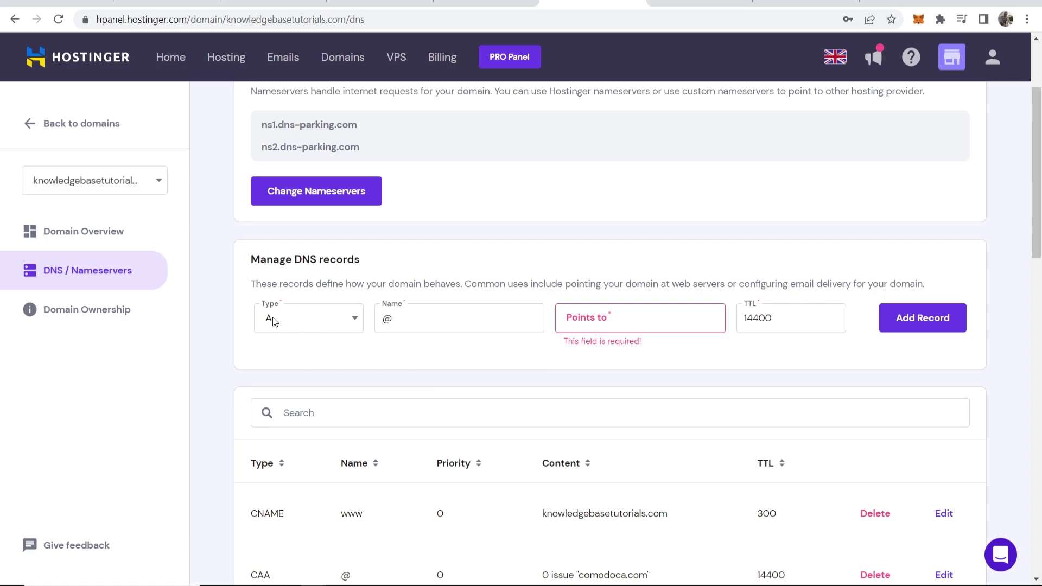
click(300, 329)
click(288, 436)
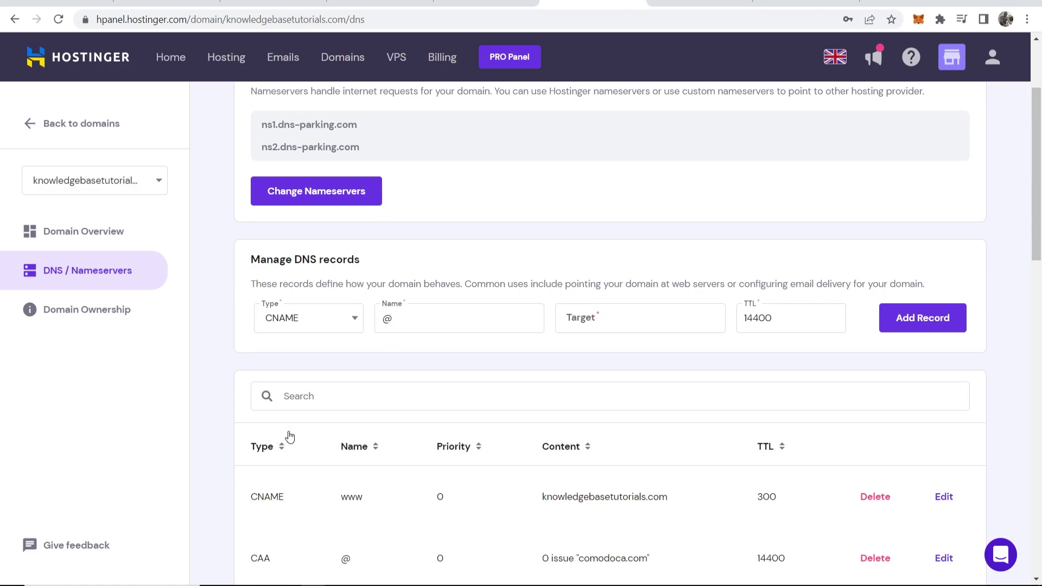
Copy 'www' from the first CNAME record's host in the DNS configuration dialog
click(358, 5)
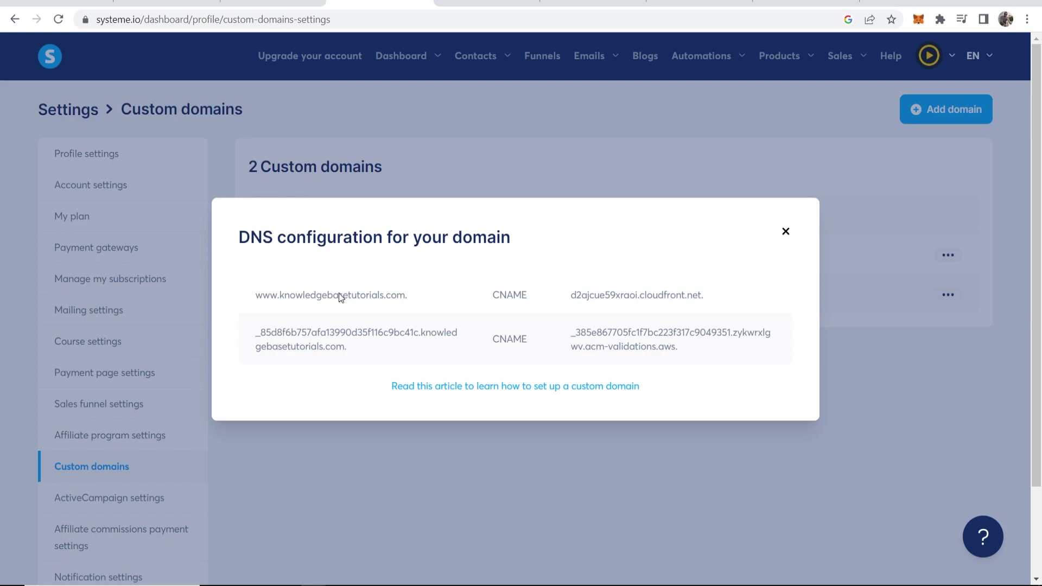
drag(493, 296, 527, 295)
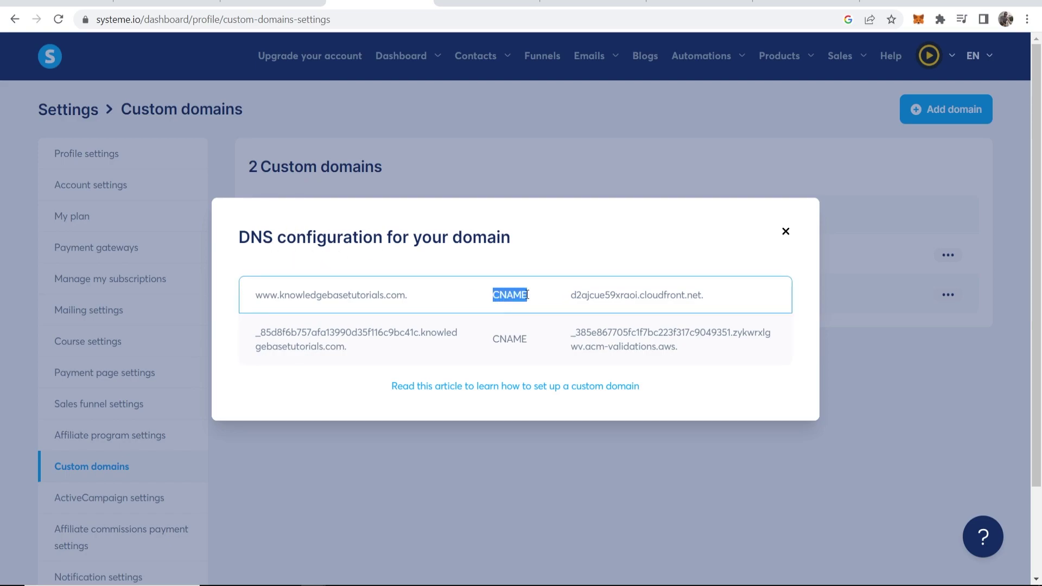
click(530, 295)
drag(258, 296, 277, 296)
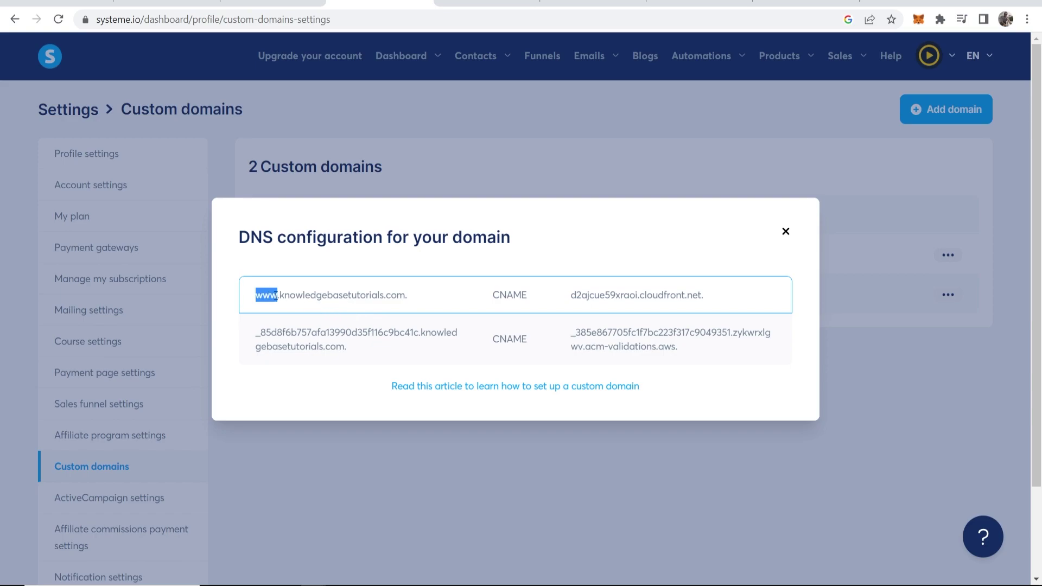
right_click(266, 293)
click(277, 304)
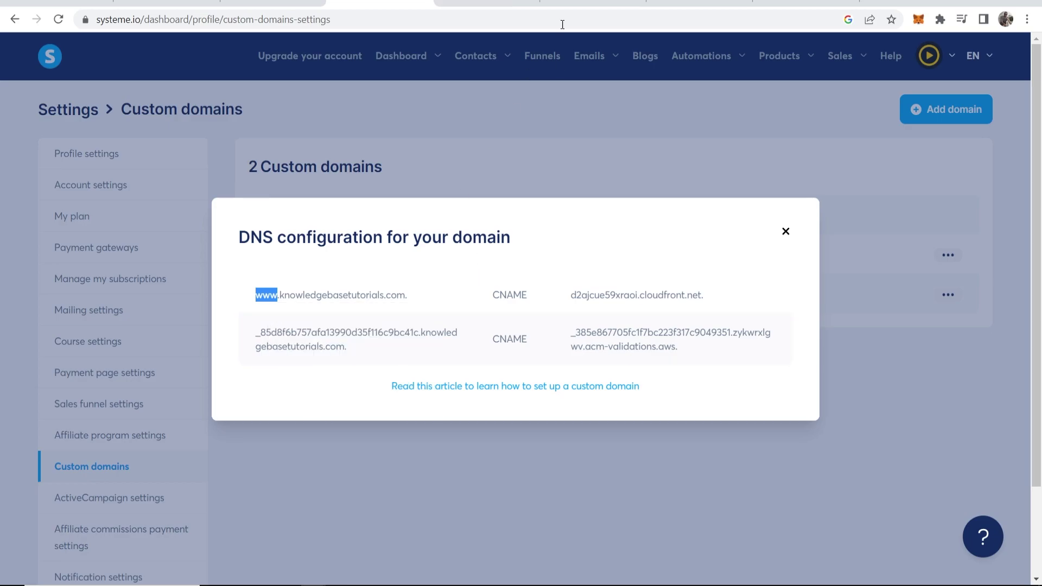
Set the new Hostinger CNAME record's Name to www, removing the stray @
click(592, 4)
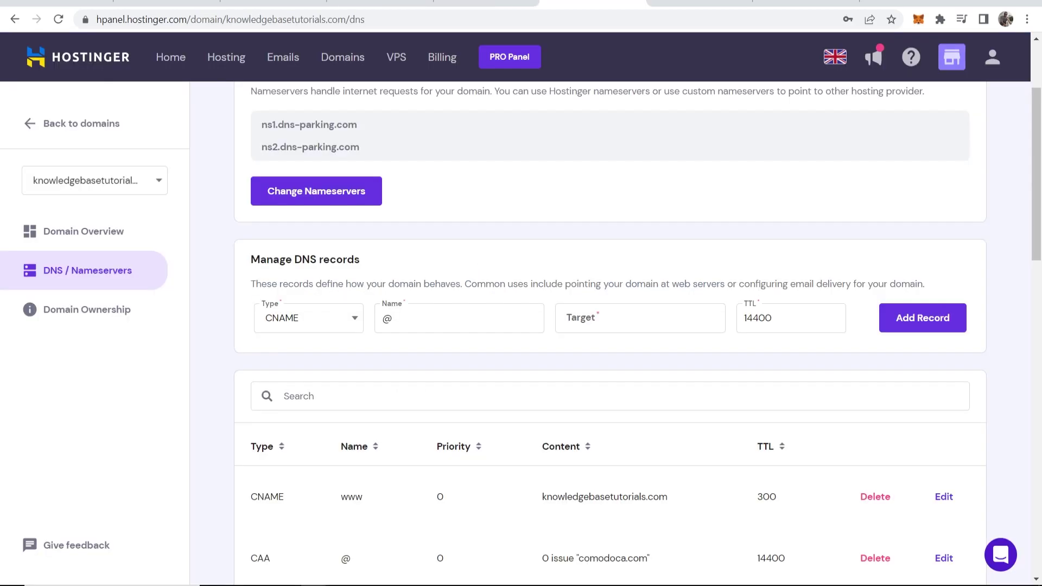
click(441, 317)
right_click(441, 317)
click(477, 425)
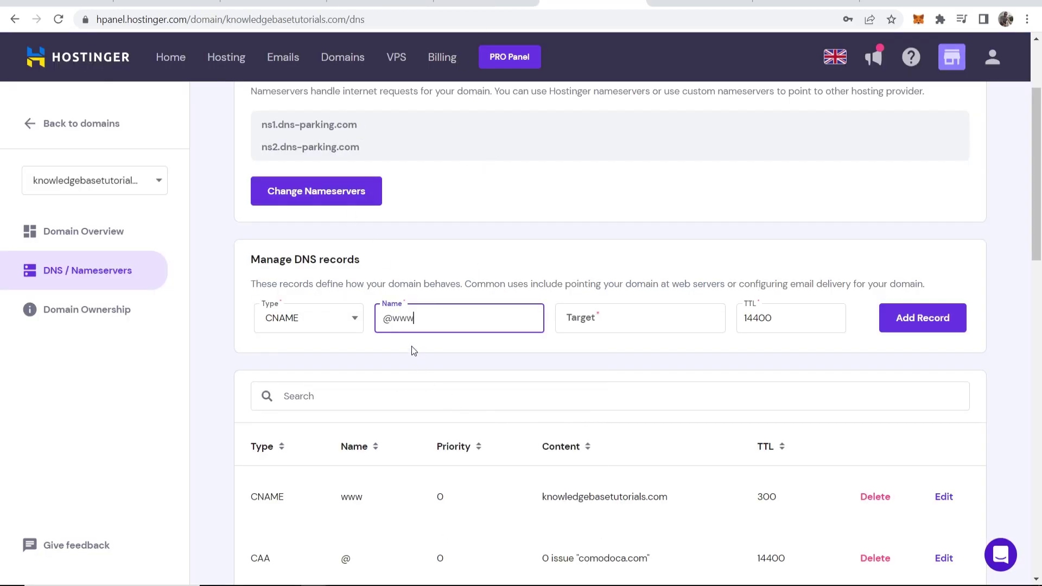
click(394, 319)
key(BackSpace)
drag(408, 320, 388, 321)
click(510, 276)
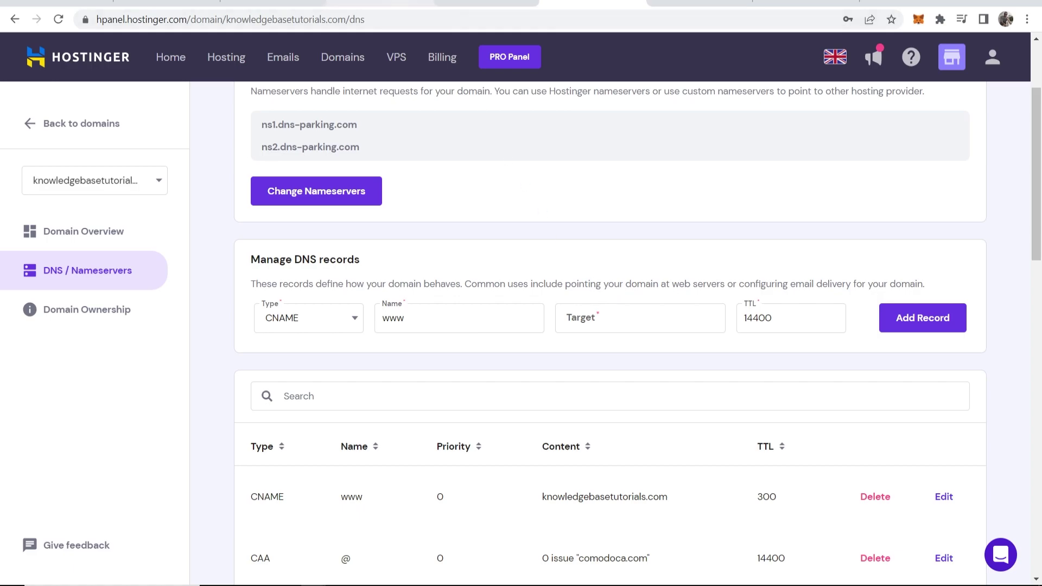
Copy the first record's target d2ajcue59xraoi.cloudfront.net from the DNS configuration
click(380, 4)
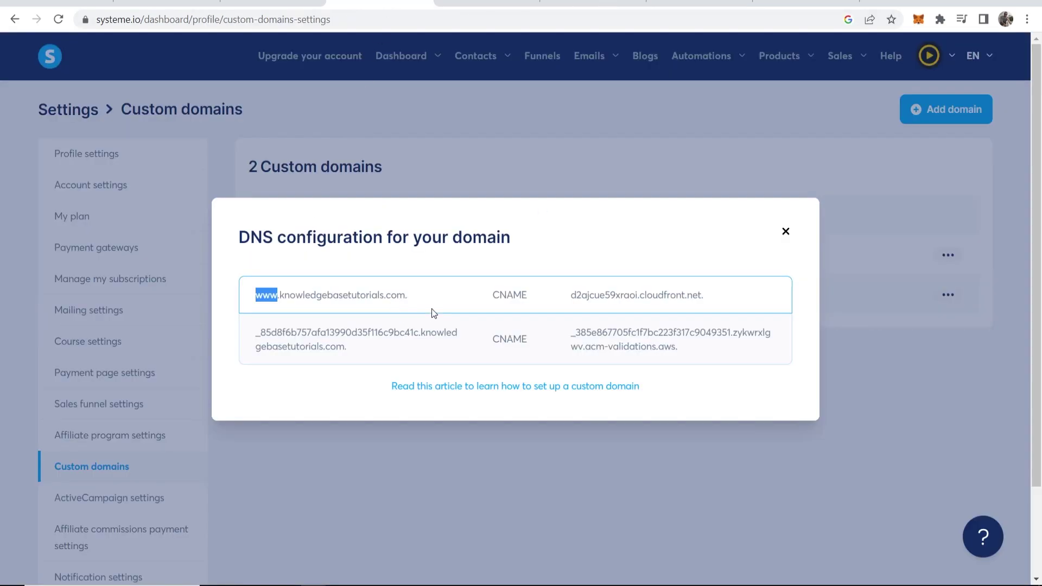
drag(571, 297, 705, 297)
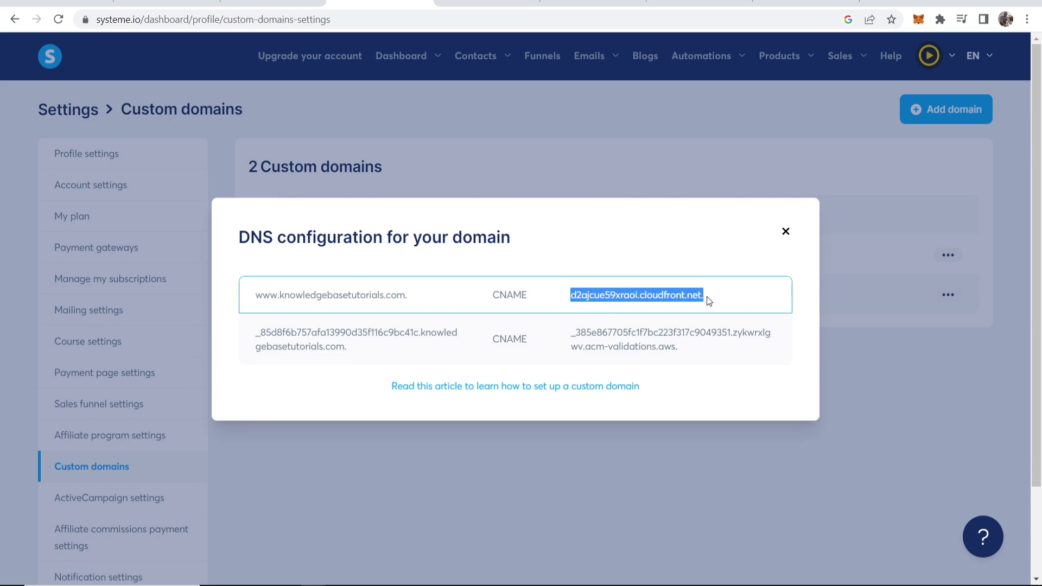
right_click(627, 293)
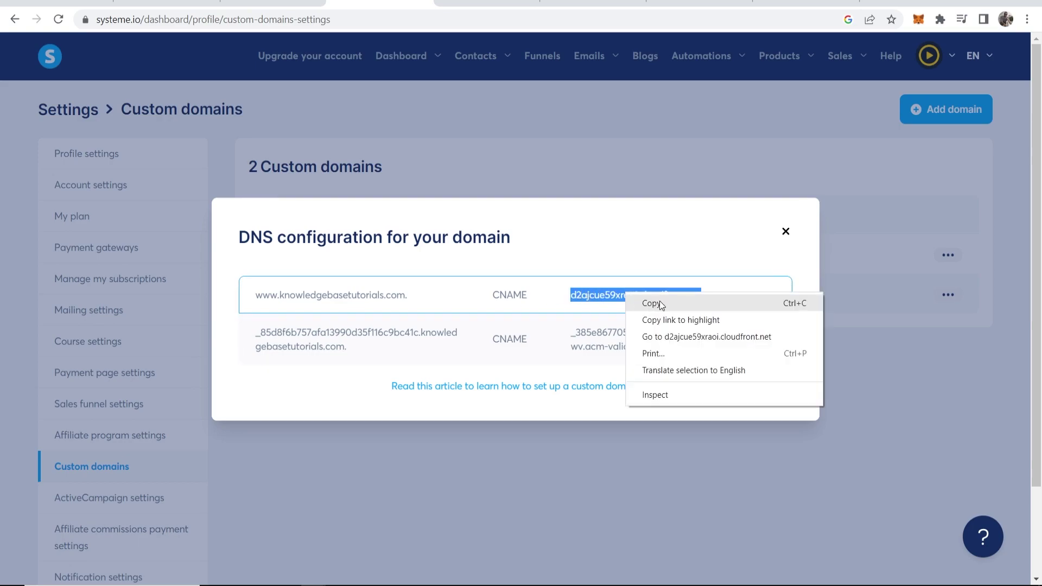
click(640, 302)
click(489, 3)
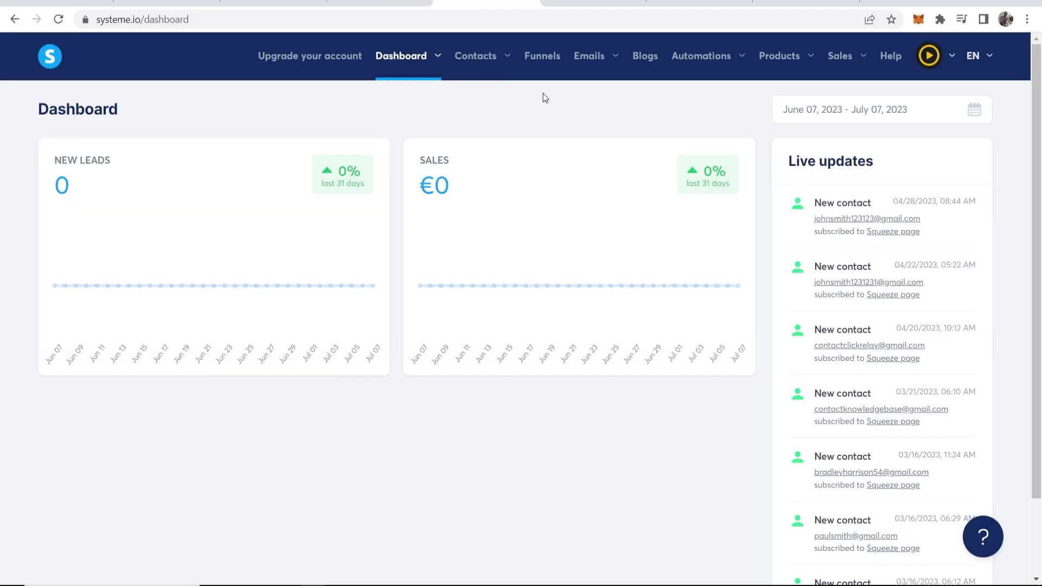
Paste d2ajcue59xraoi.cloudfront.net as the record's Target and try adding it
click(603, 3)
click(621, 325)
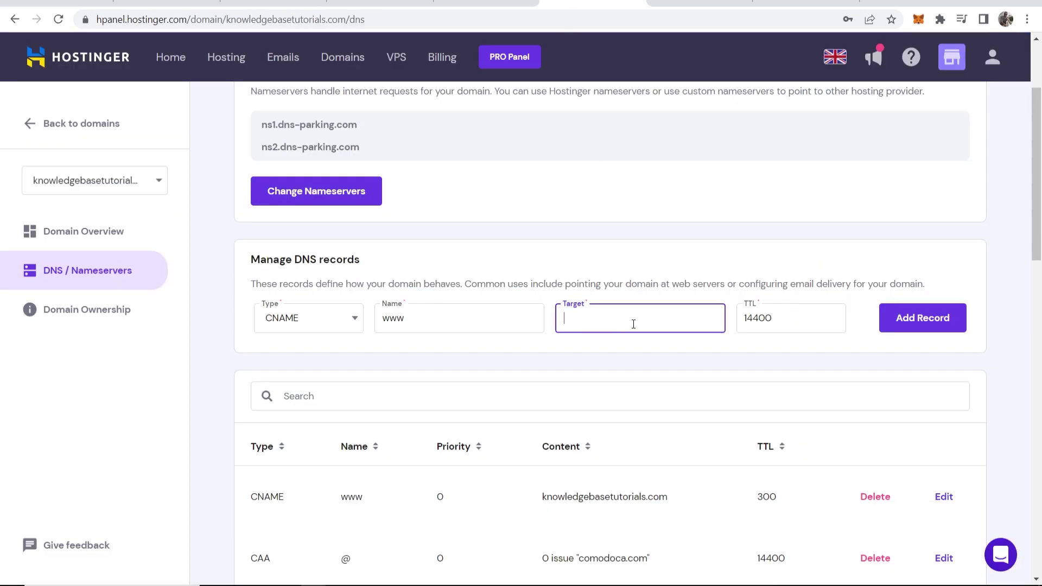
right_click(632, 324)
click(665, 433)
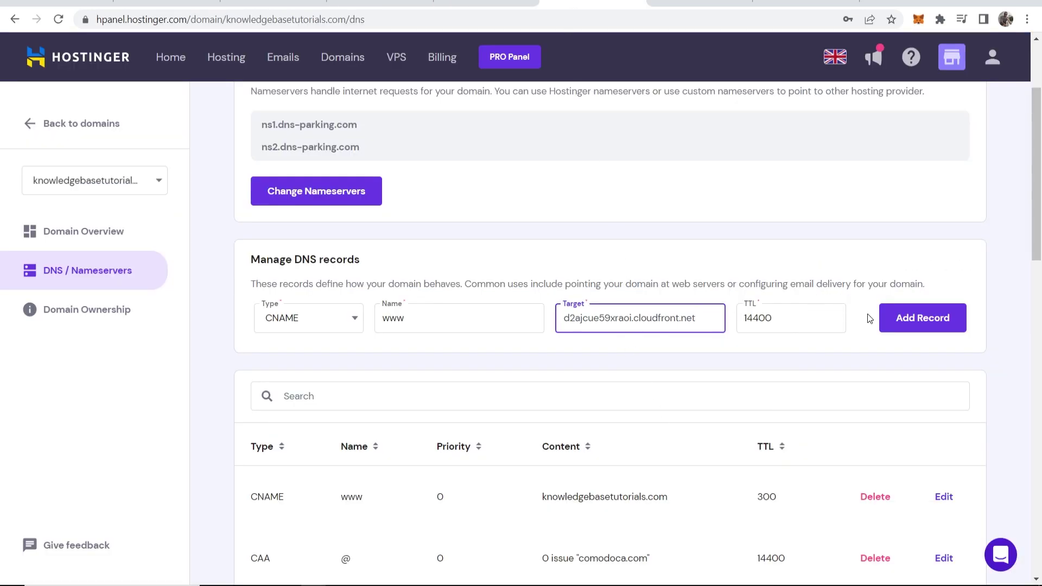
click(902, 319)
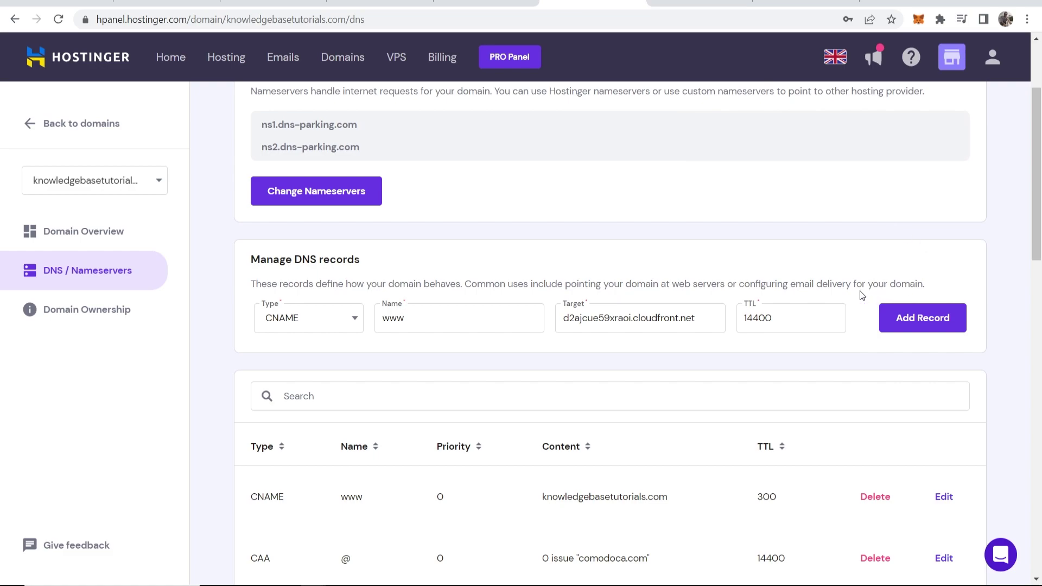
Delete the old conflicting www CNAME record from the DNS records list
scroll(807, 288, down, 3)
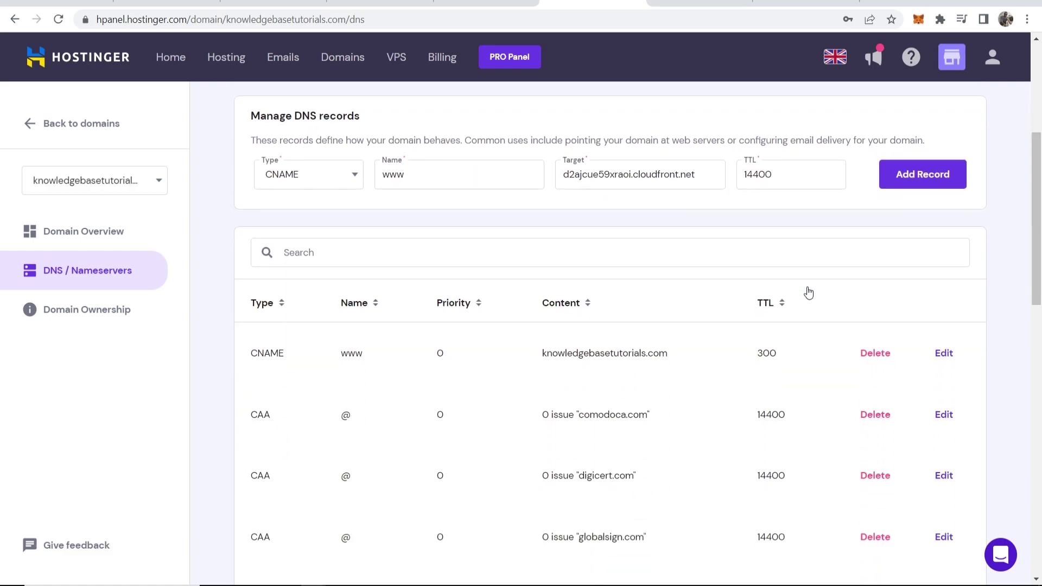
scroll(807, 291, down, 1)
drag(291, 286, 253, 289)
click(254, 289)
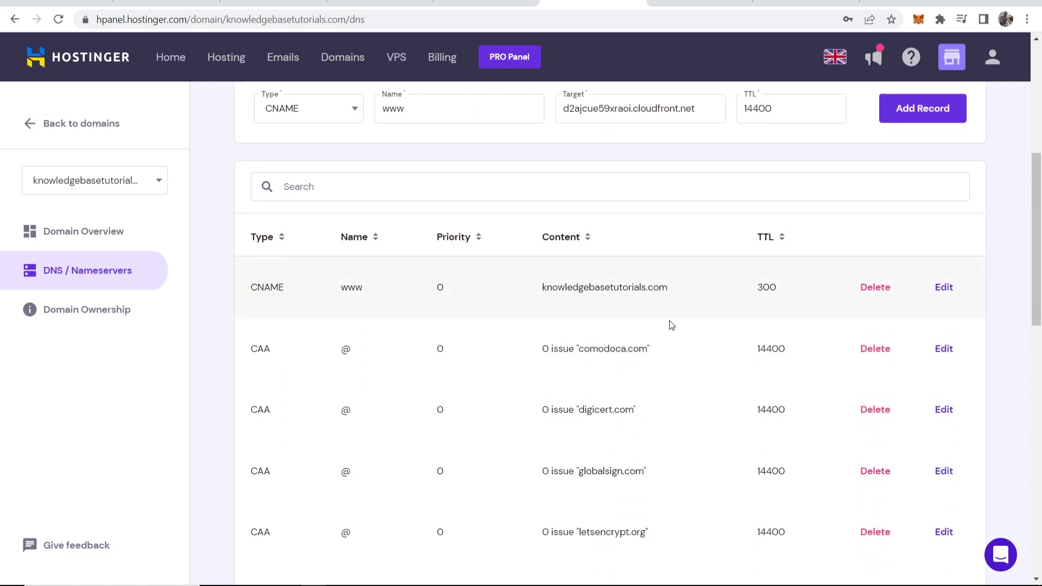
click(875, 288)
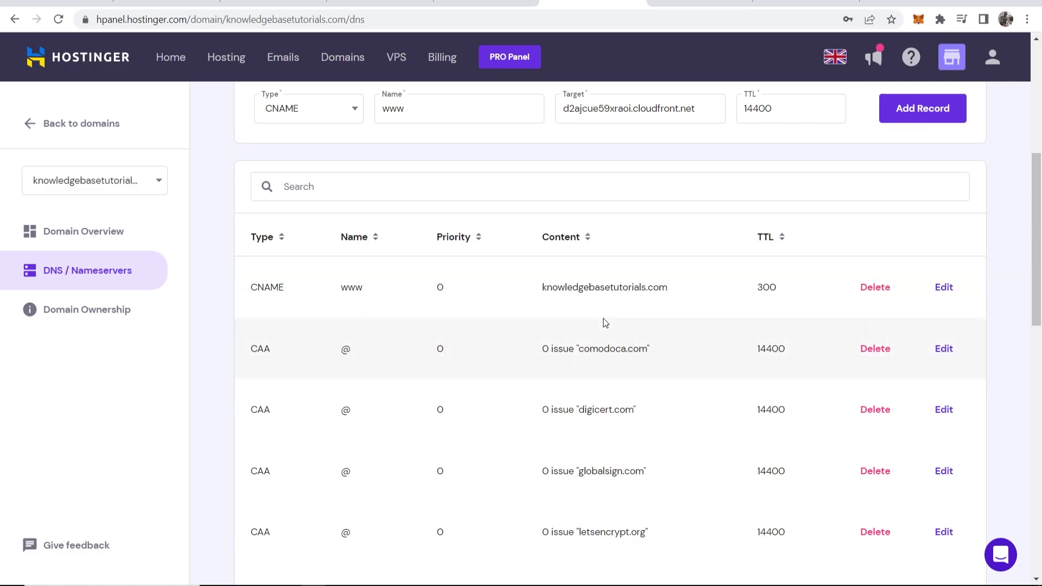
Add the www CNAME record again and dismiss the record-created confirmation
scroll(620, 317, down, 2)
scroll(622, 322, down, 5)
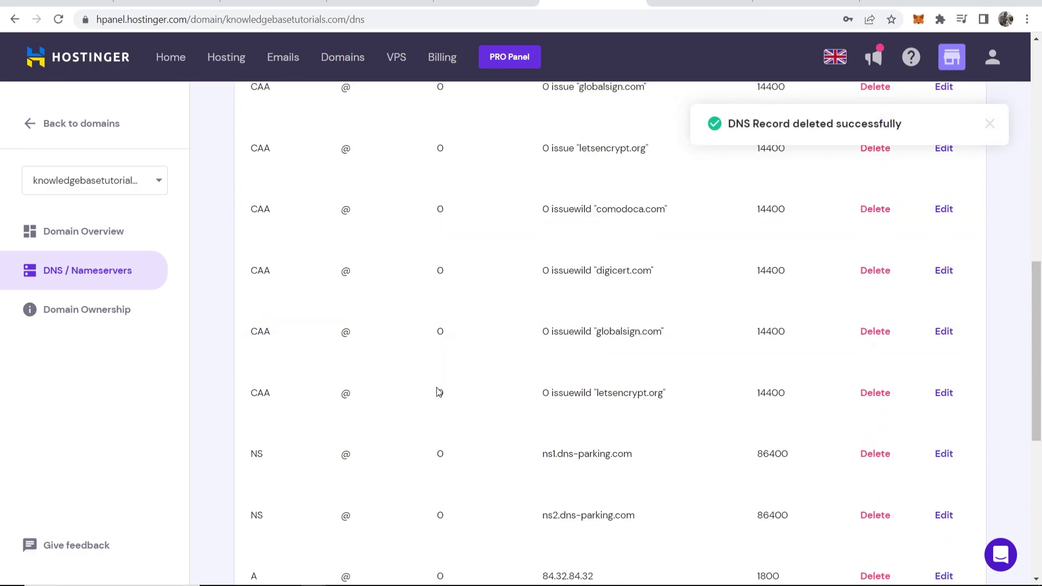
scroll(256, 456, up, 8)
scroll(256, 456, up, 2)
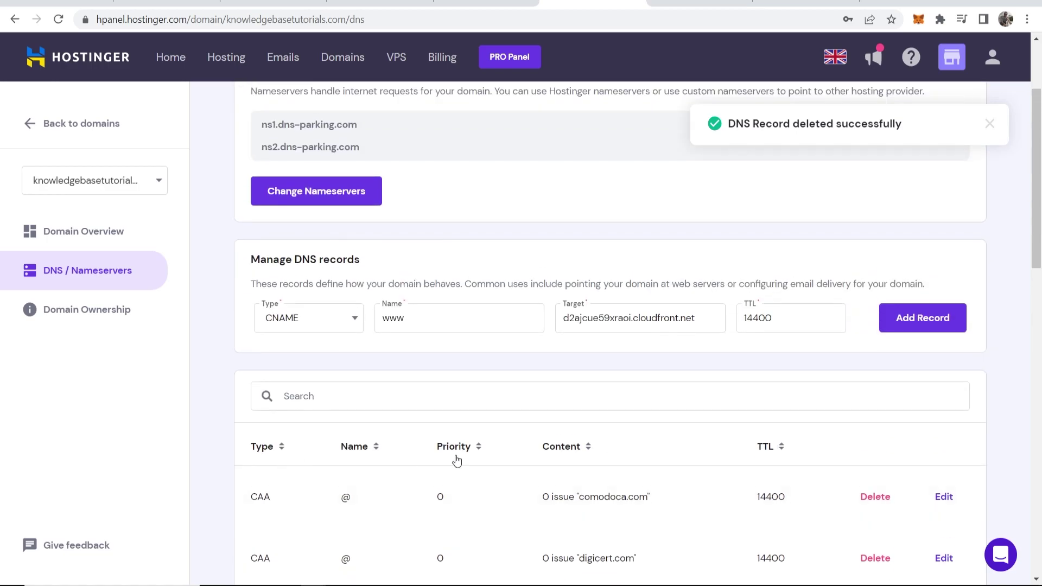
click(926, 318)
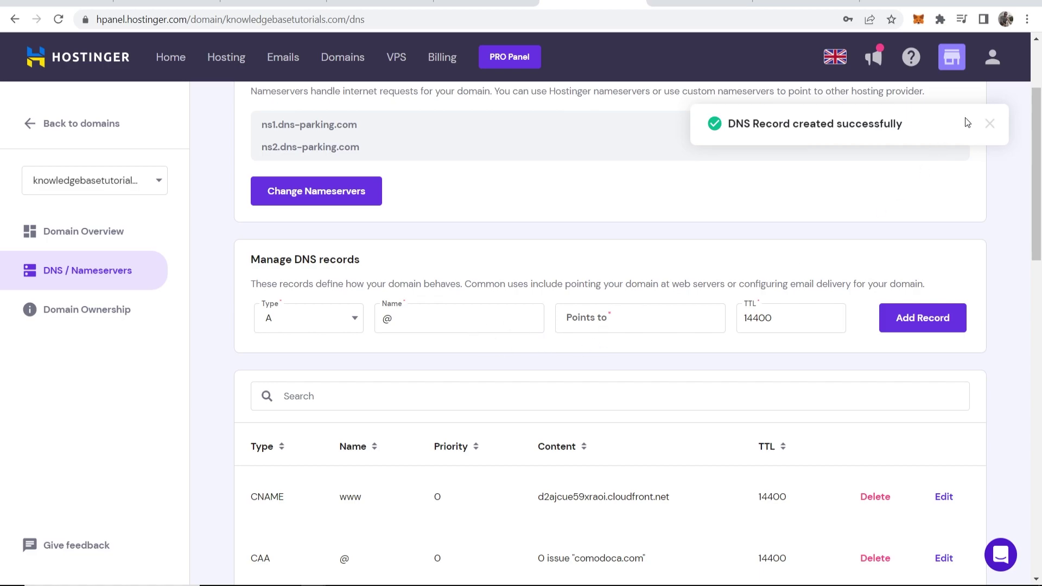
click(990, 125)
click(391, 2)
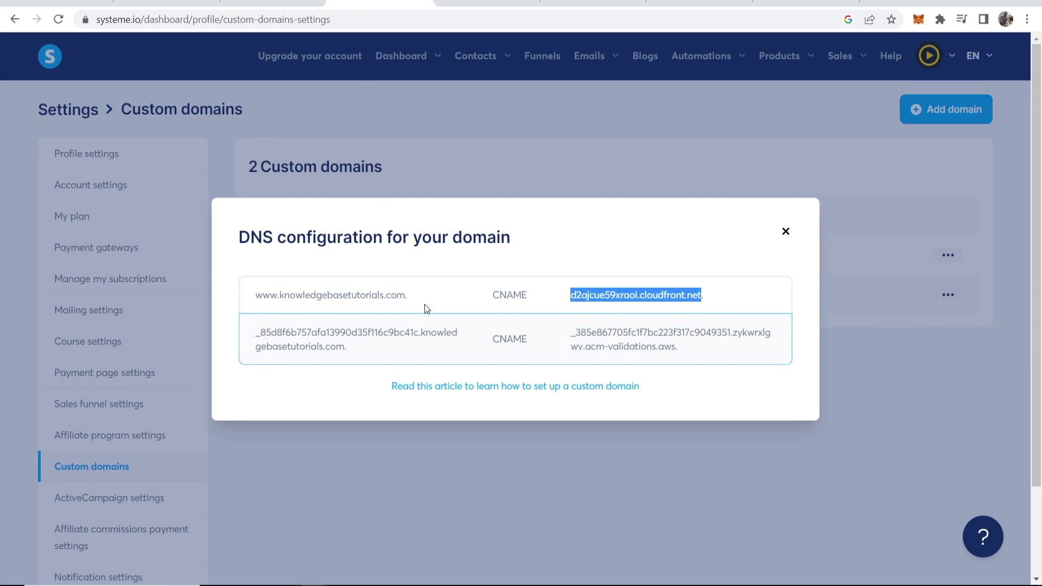
Start a Hostinger CNAME record named with the copied _85d8f6b757afa13990d35f116c9bc41c validation host
click(315, 343)
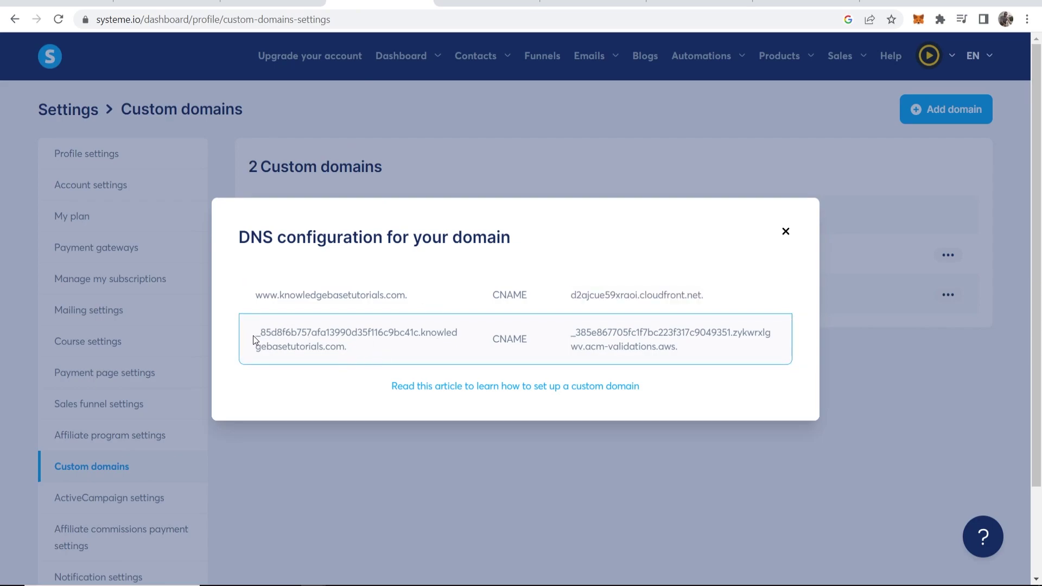
drag(253, 336, 416, 334)
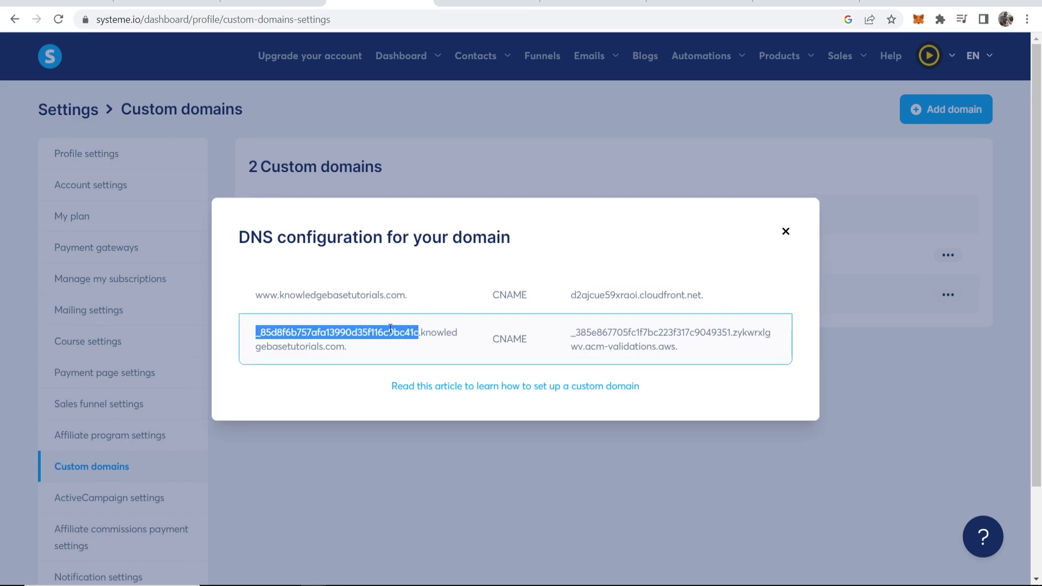
right_click(301, 332)
click(326, 342)
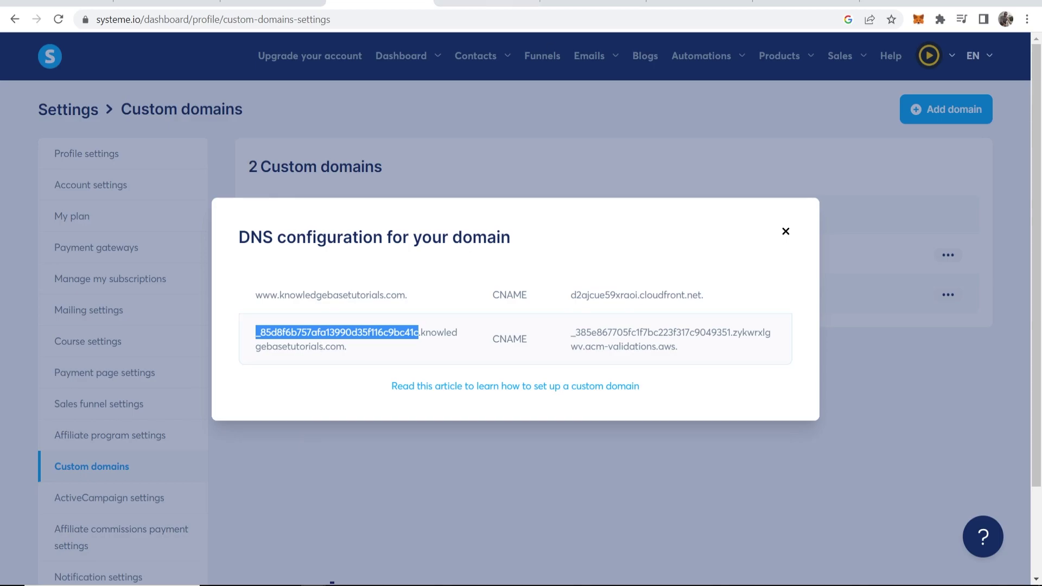
click(592, 7)
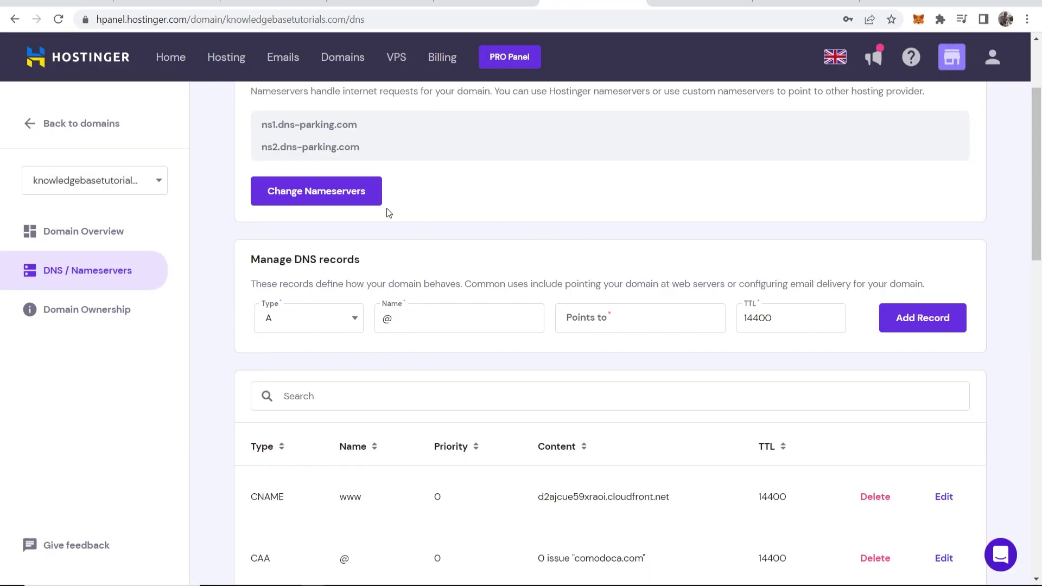
click(274, 321)
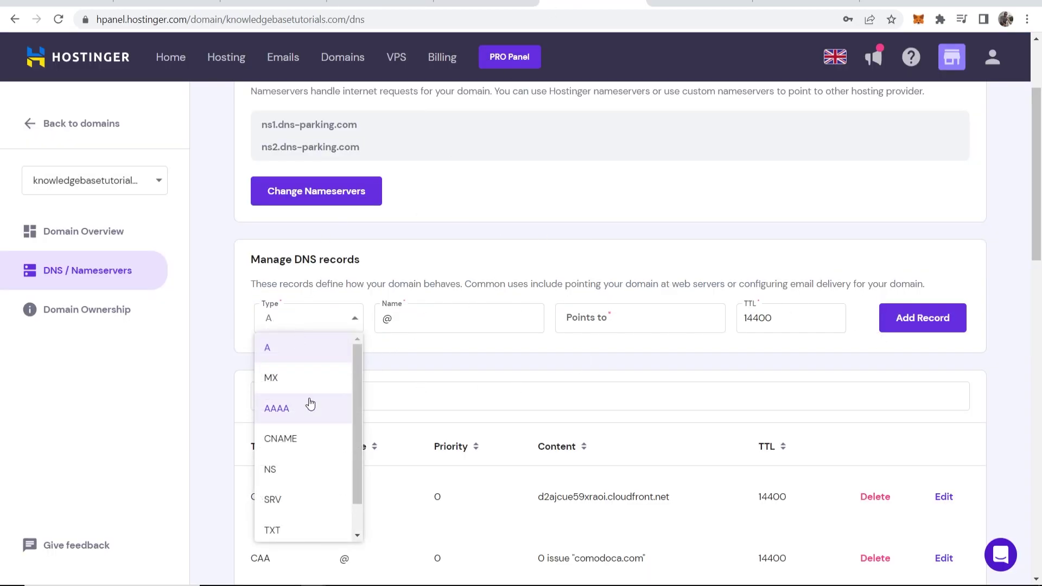
click(302, 441)
double_click(461, 323)
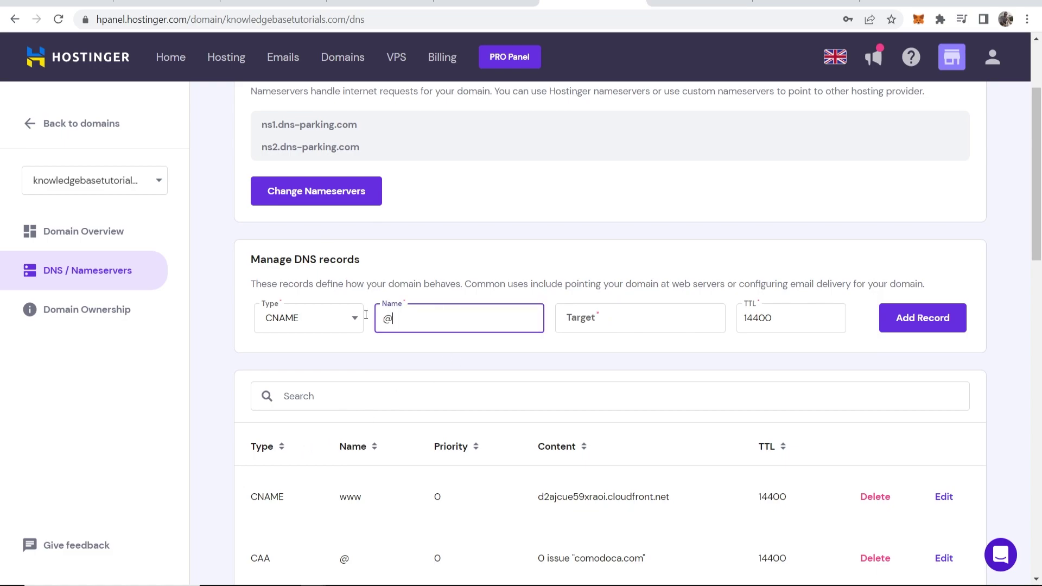
key(BackSpace)
right_click(509, 324)
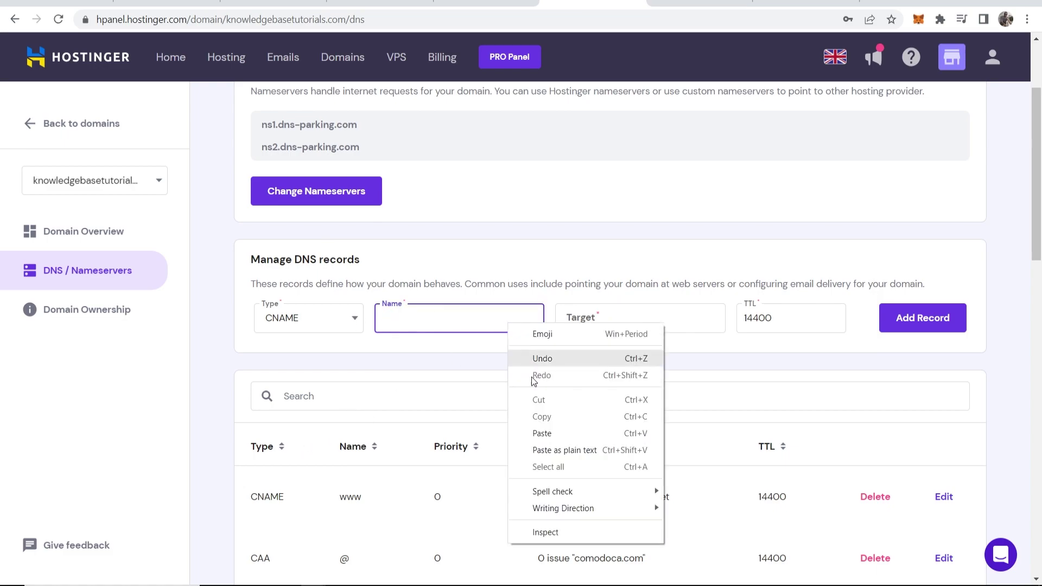
click(540, 433)
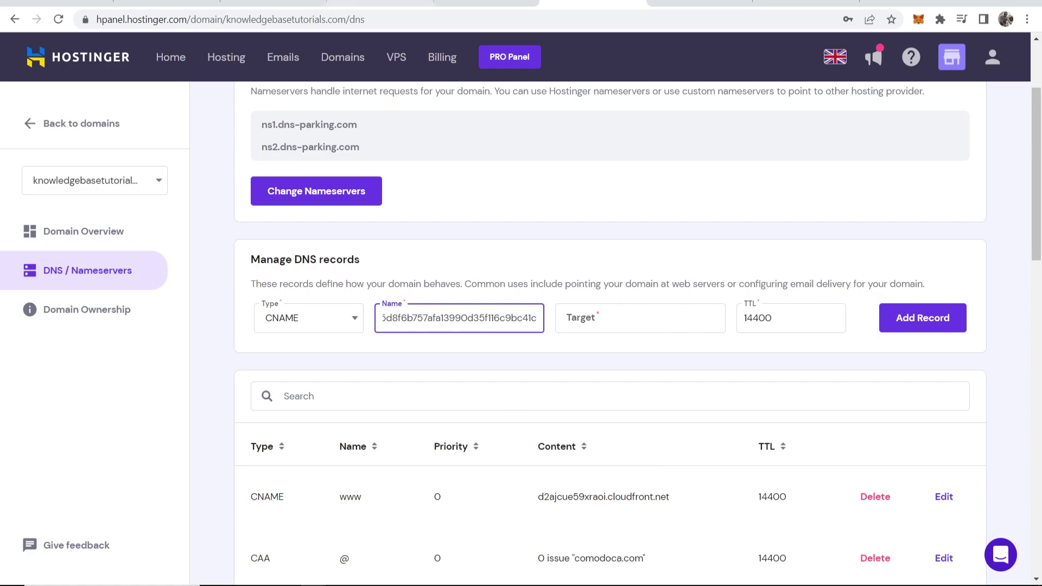
Set its target to the copied acm-validations.aws value from systeme.io and add the record
key(ctrl+shift+Tab)
key(ctrl+shift+Tab)
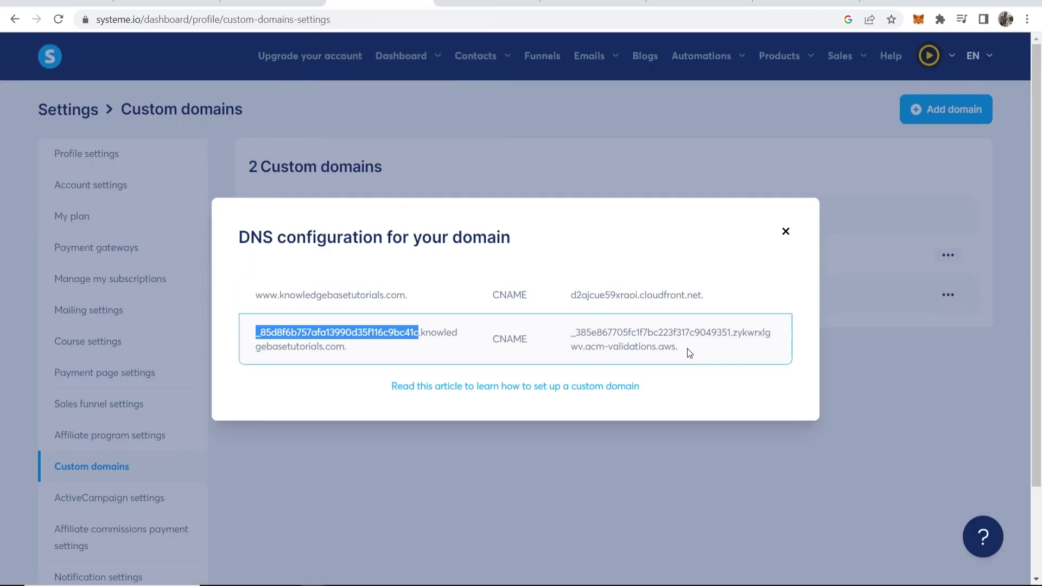
drag(688, 351, 575, 330)
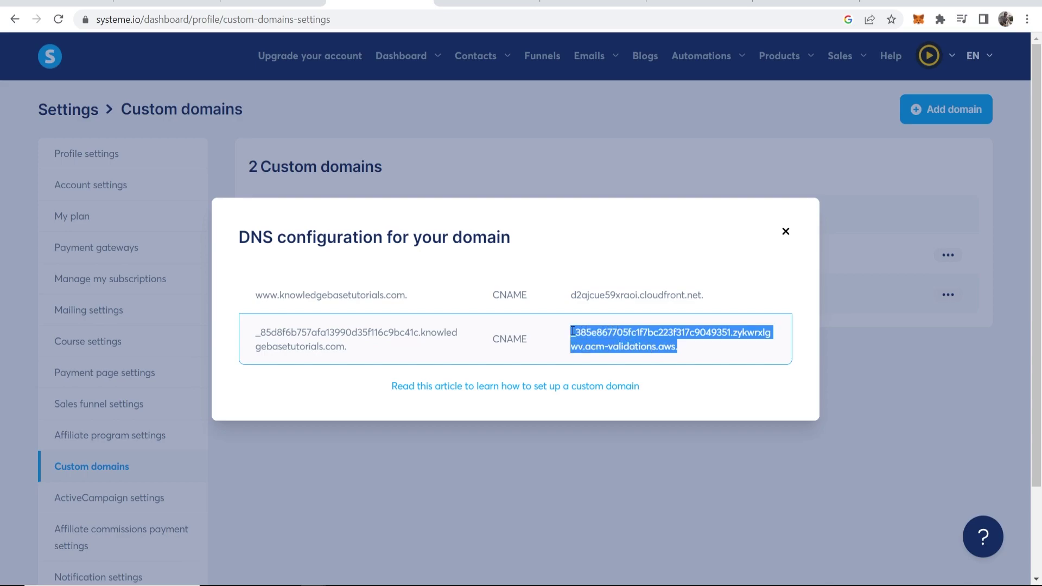
right_click(619, 334)
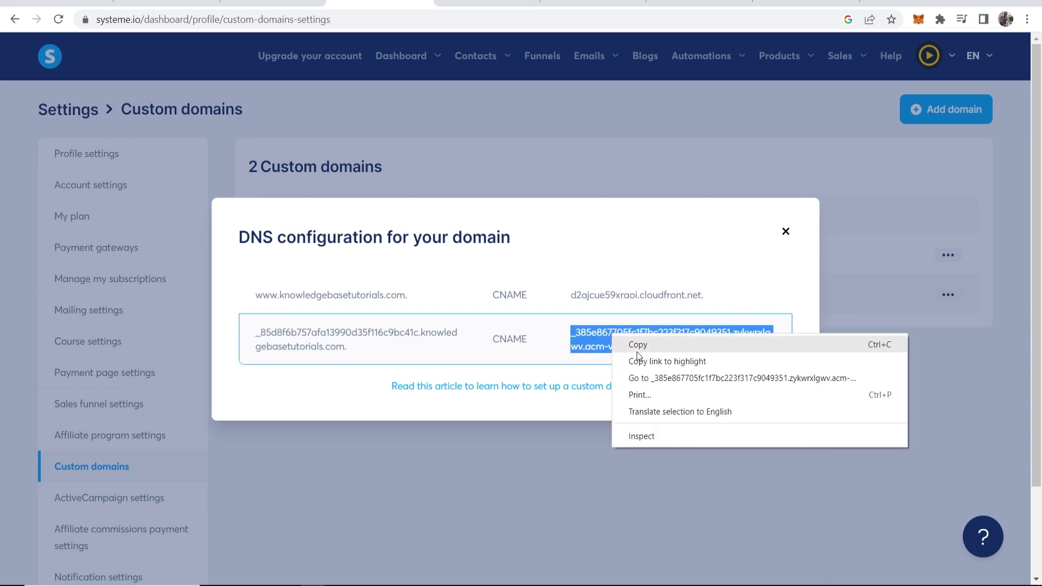
click(644, 343)
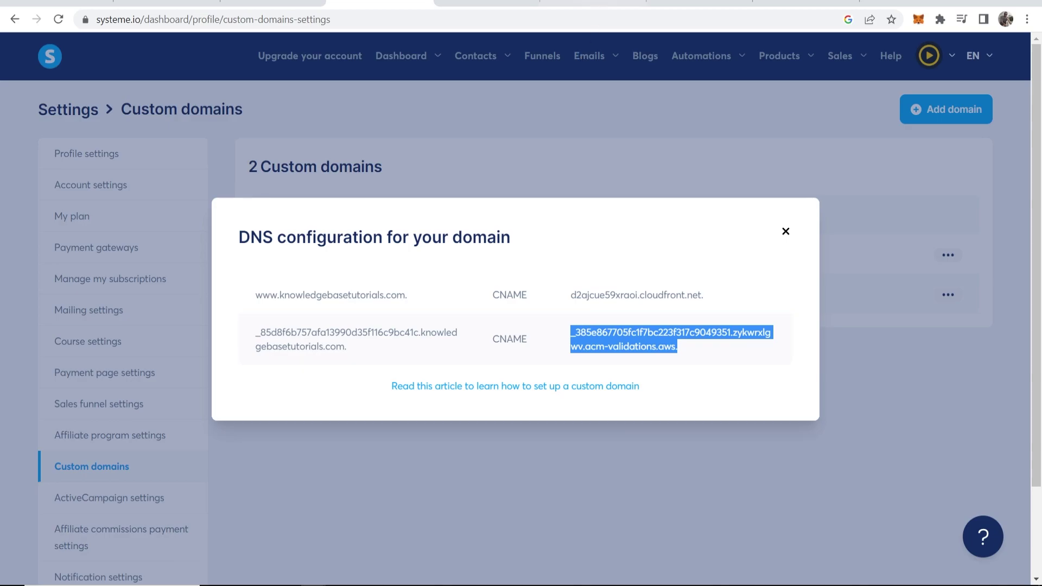
click(597, 3)
right_click(652, 325)
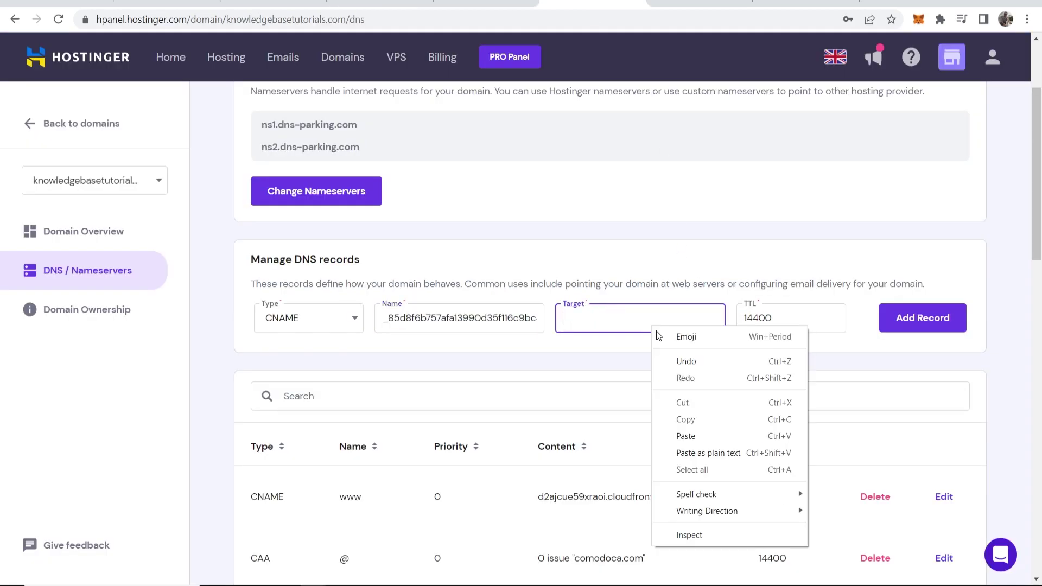
click(682, 436)
click(906, 319)
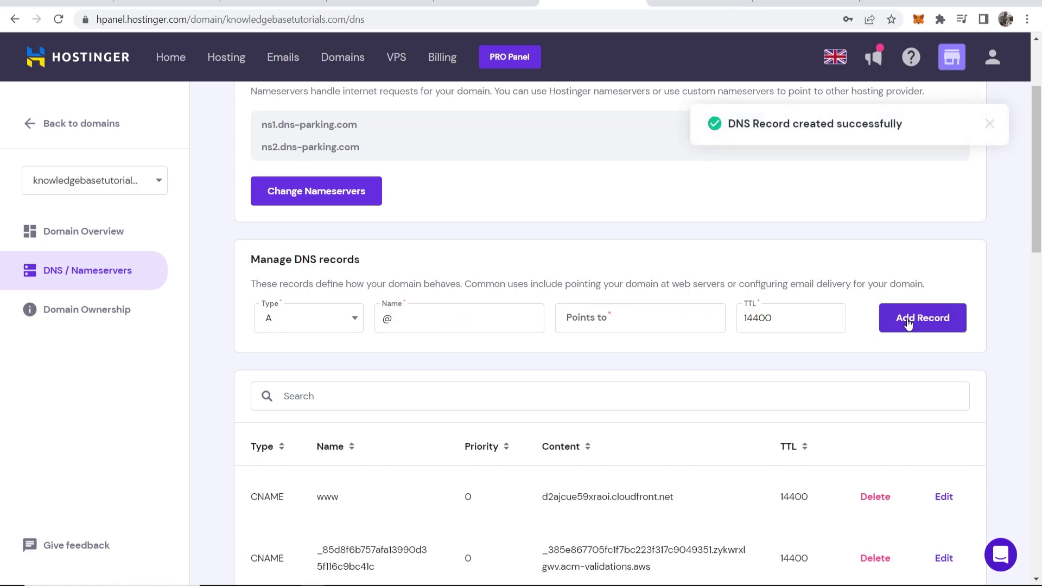
Close the systeme.io DNS configuration and reload Custom domains, where the domain remains Pending validation
click(349, 5)
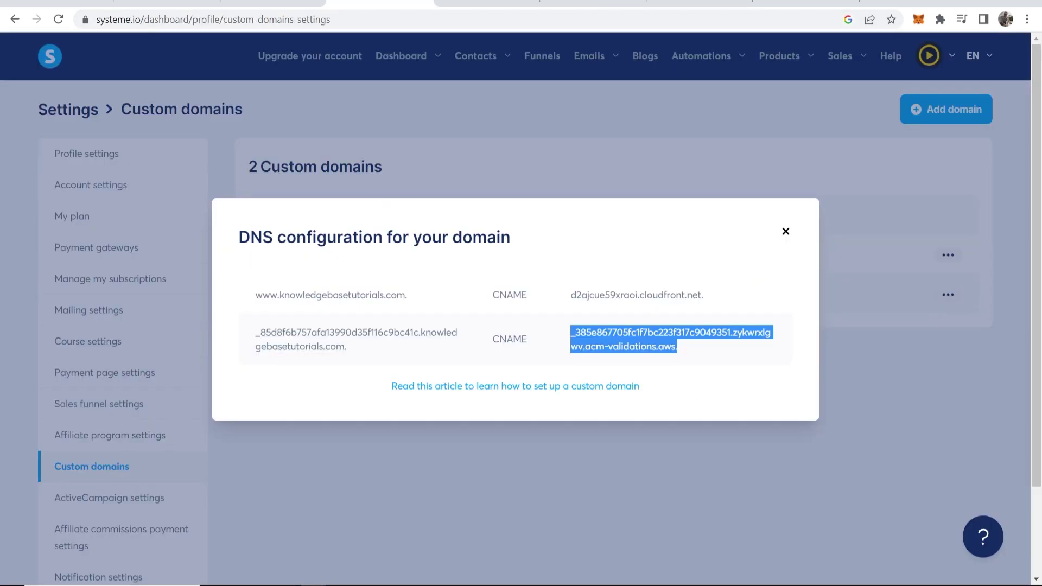
click(669, 280)
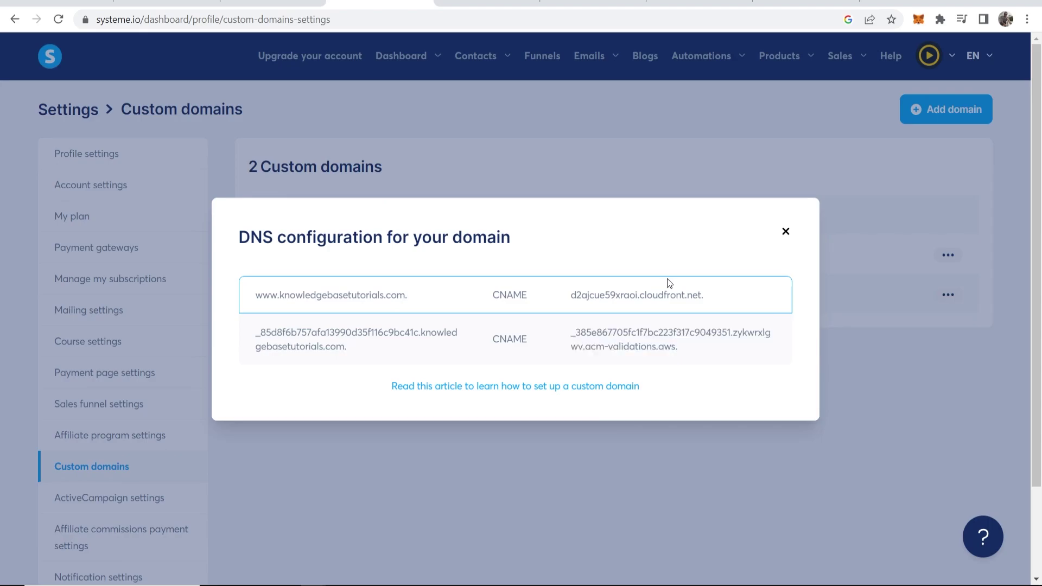
click(787, 232)
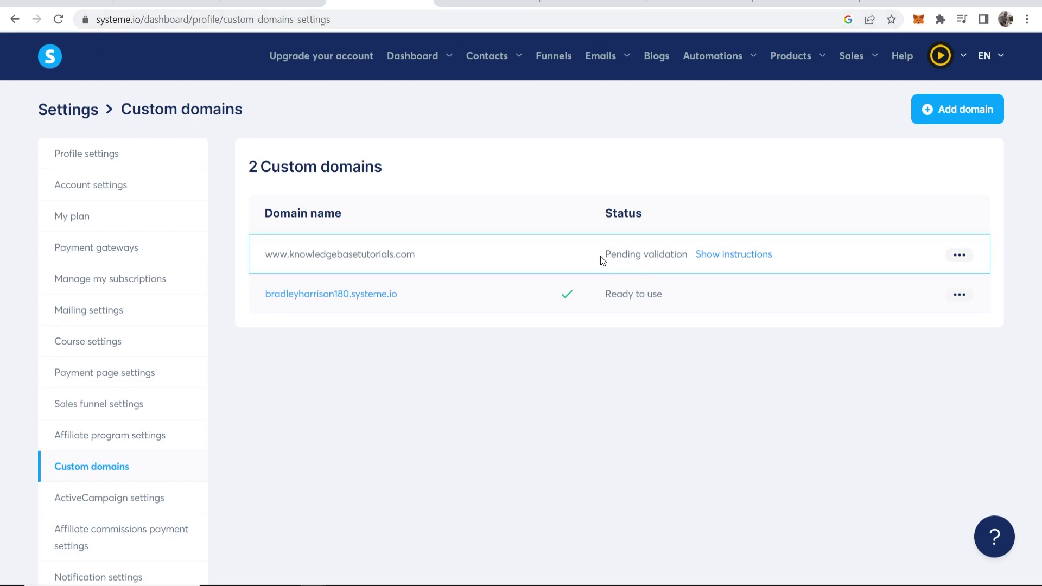
drag(601, 256, 683, 255)
click(667, 254)
key(F5)
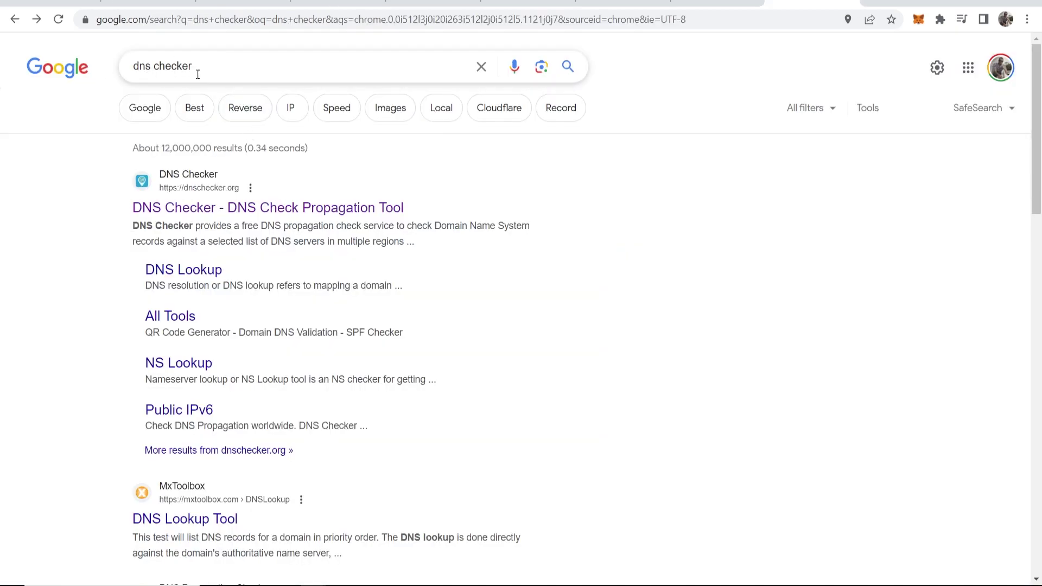
Open the dnschecker.org result from the 'dns checker' Google search
click(206, 211)
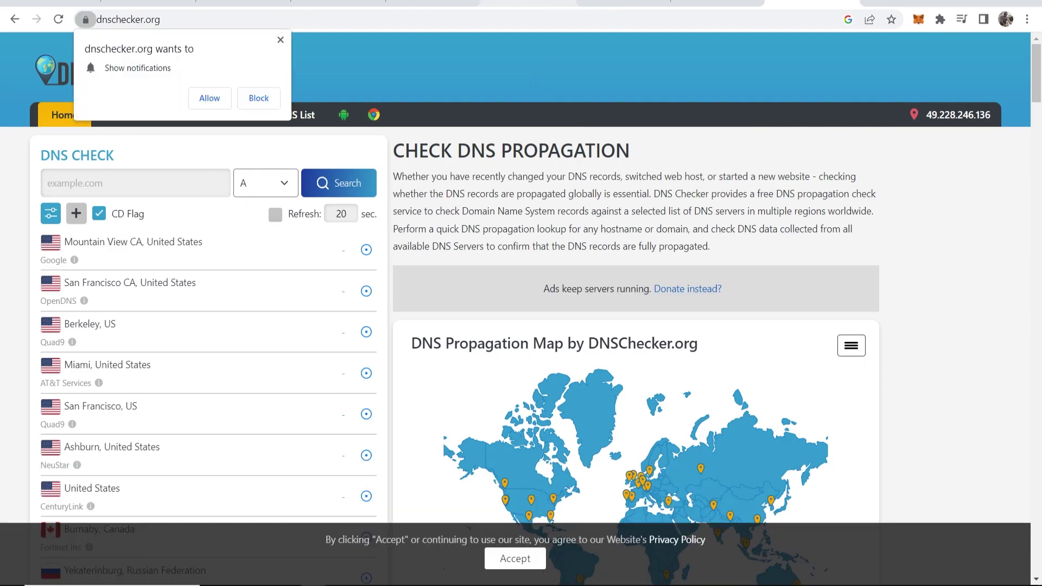
click(280, 40)
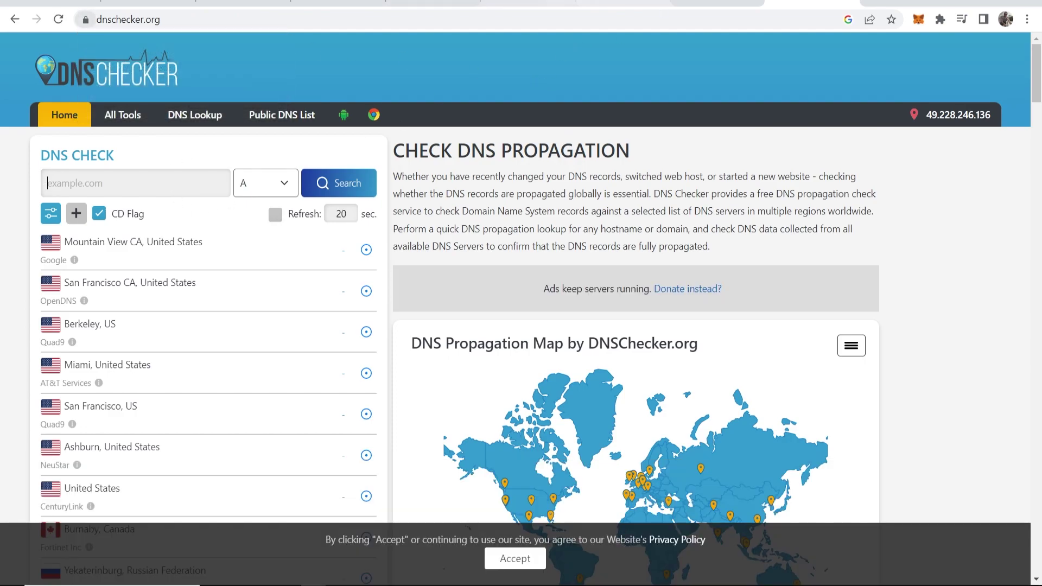
click(528, 3)
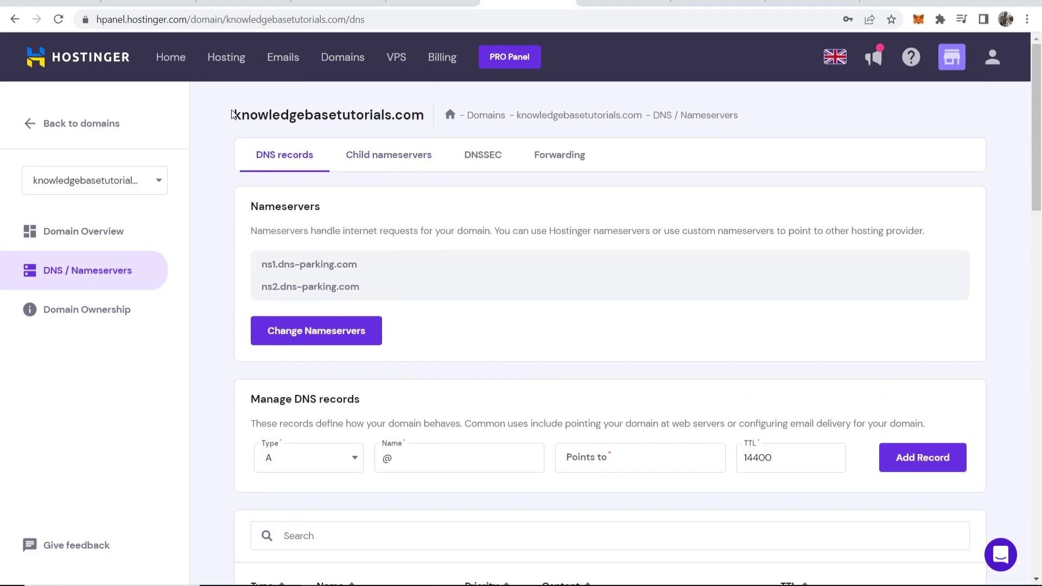
drag(235, 114, 420, 115)
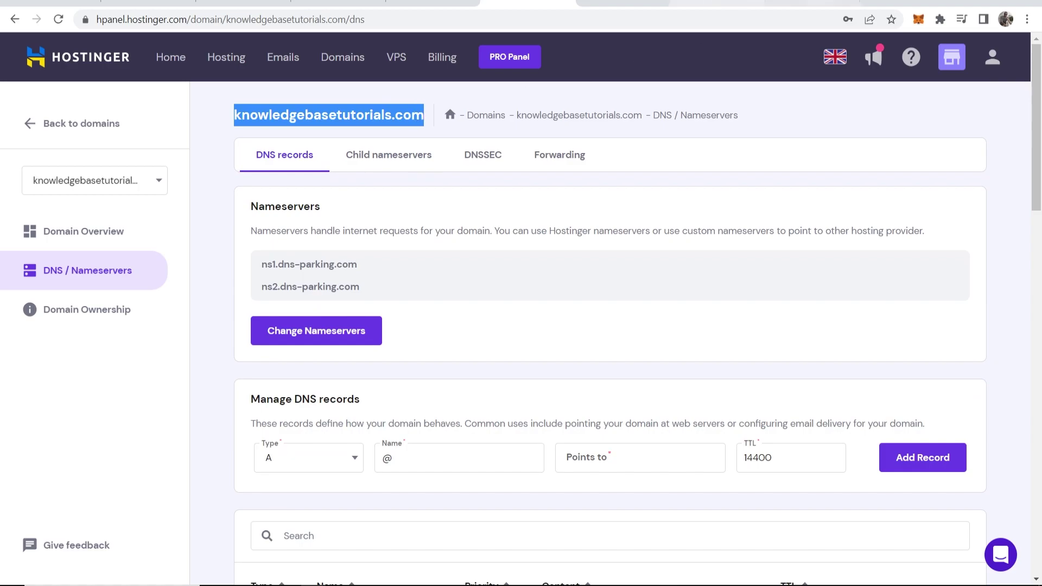
click(813, 3)
click(174, 189)
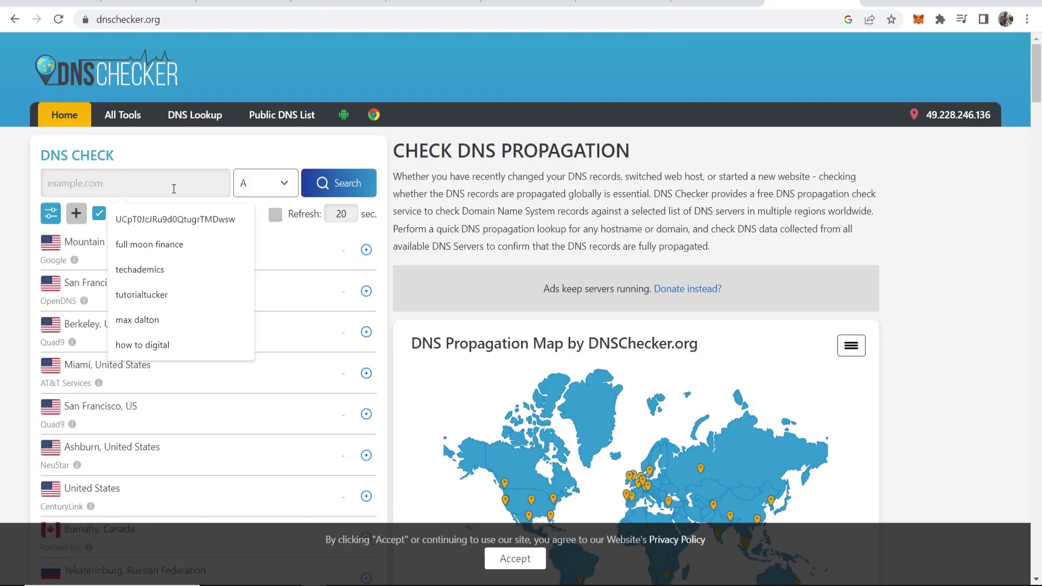
text(www.)
key(ctrl+v)
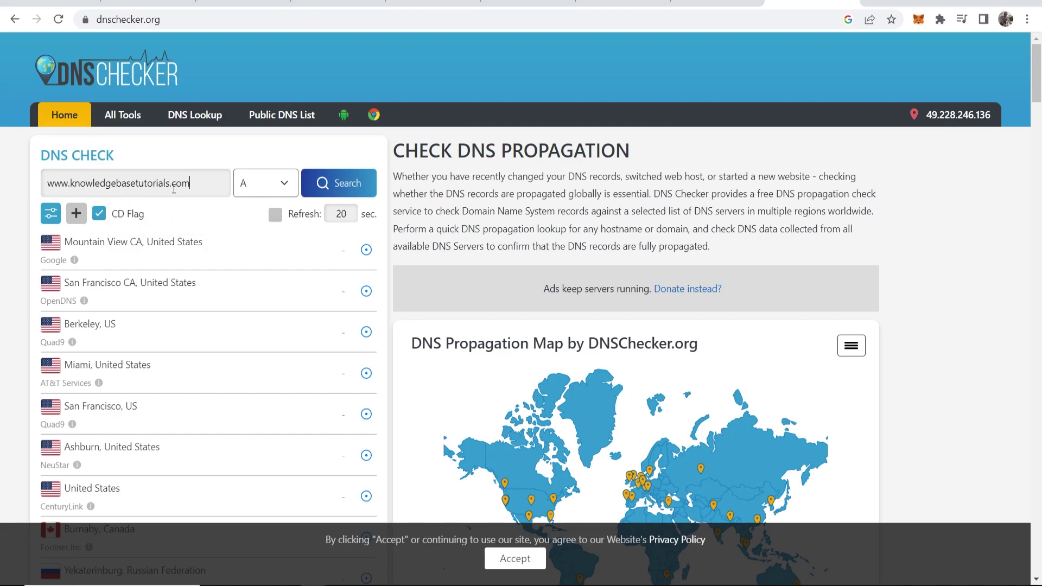
click(349, 189)
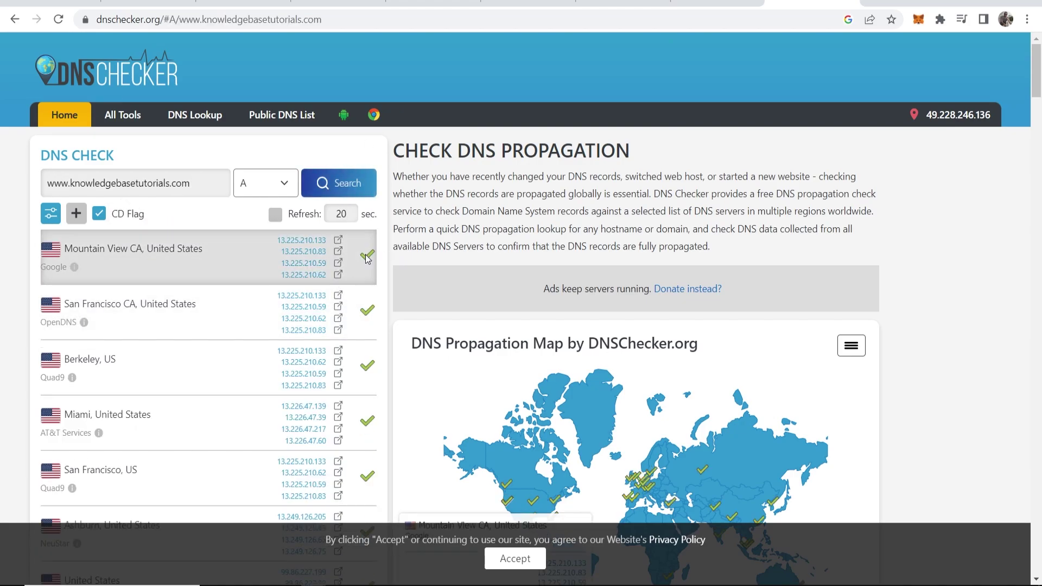
Scroll the results to confirm the A record resolves across global DNS servers
scroll(359, 250, down, 3)
scroll(367, 259, down, 20)
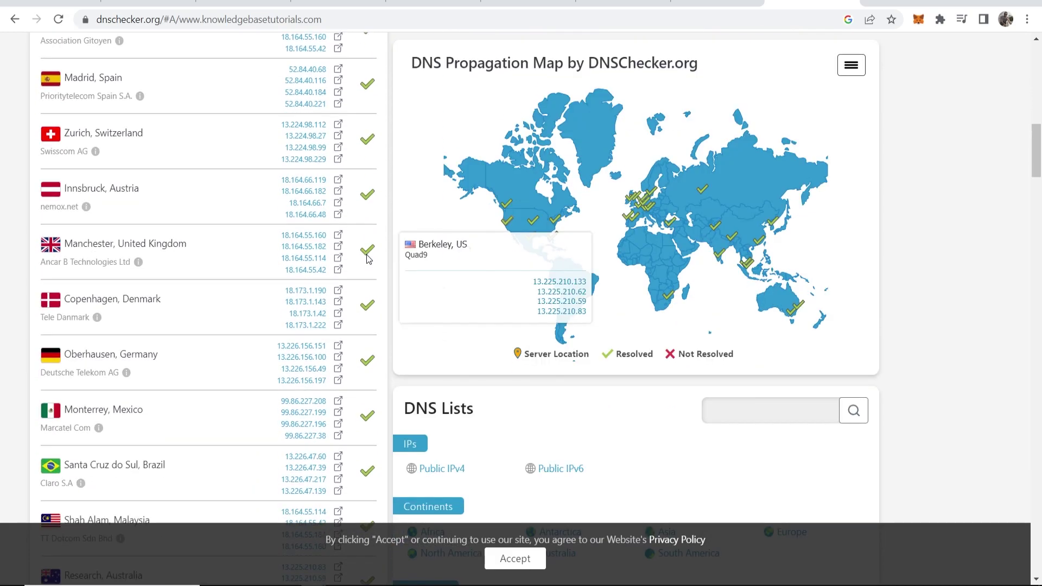
scroll(367, 259, down, 10)
scroll(367, 259, up, 13)
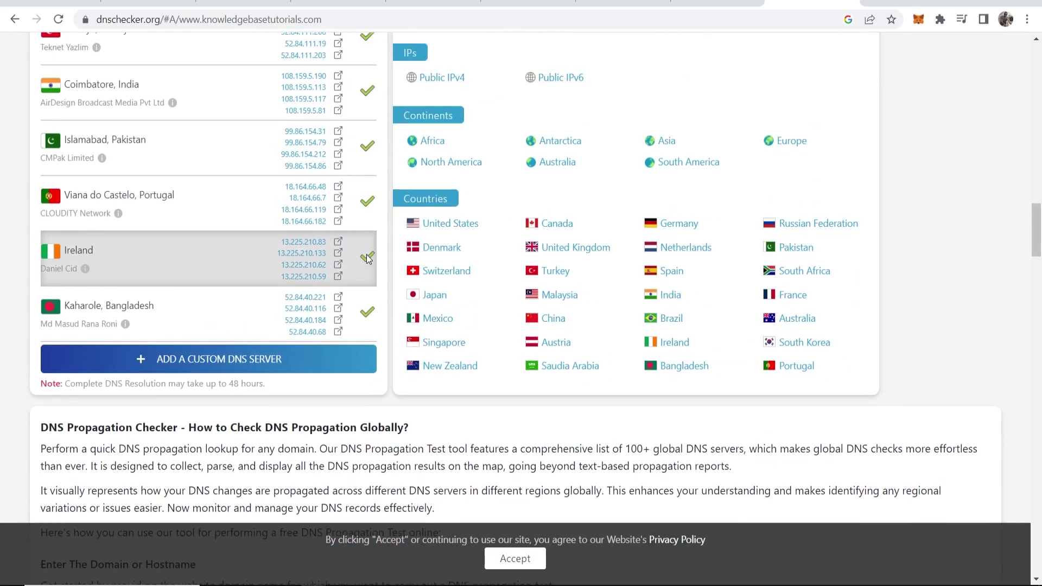
scroll(367, 259, up, 20)
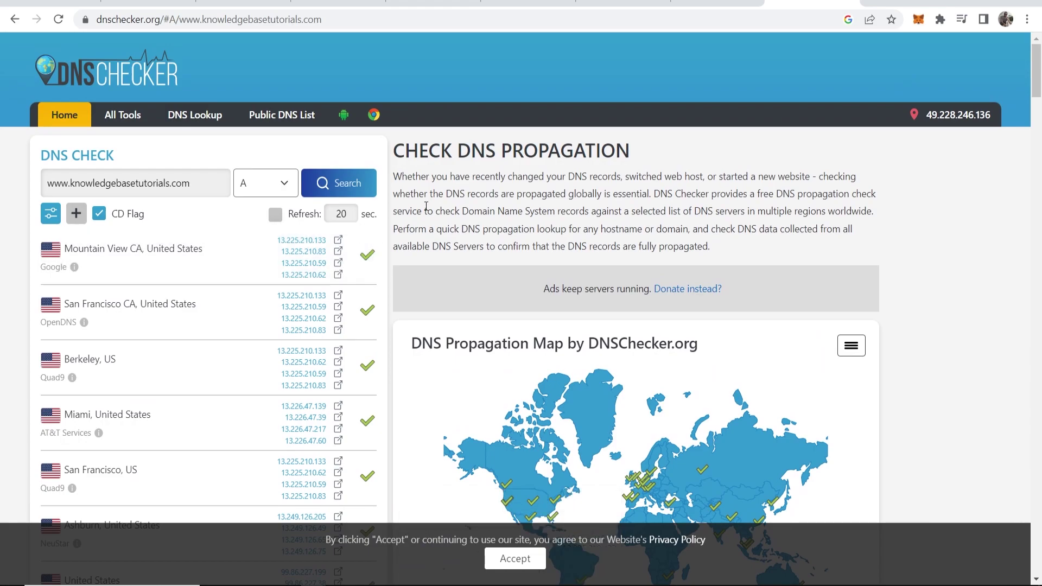
Reopen the systeme.io custom domain help article and read Note 4 on 24–48 hour propagation
key(ctrl+shift+t)
scroll(543, 264, down, 18)
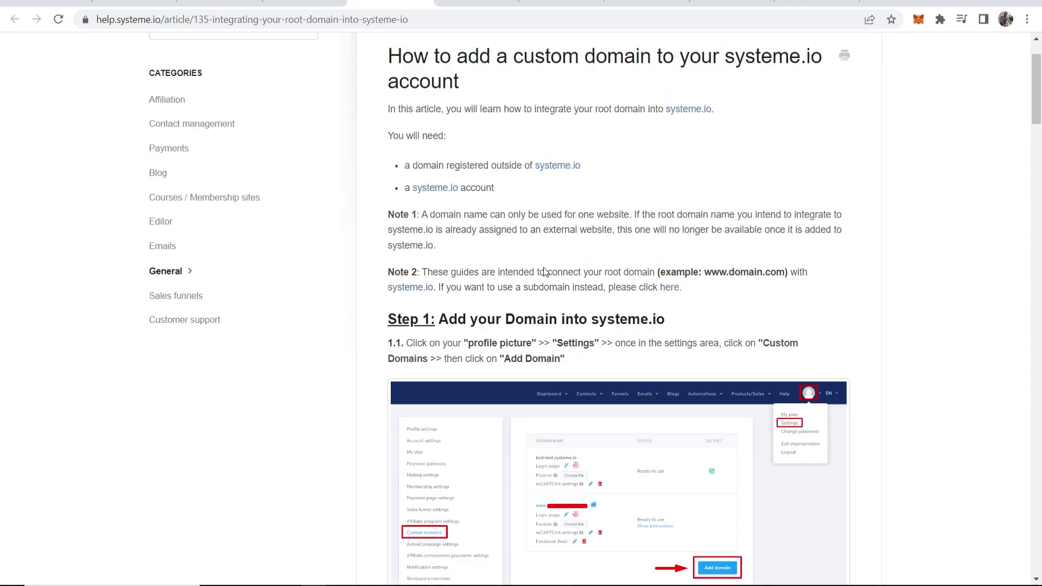
scroll(546, 273, down, 2)
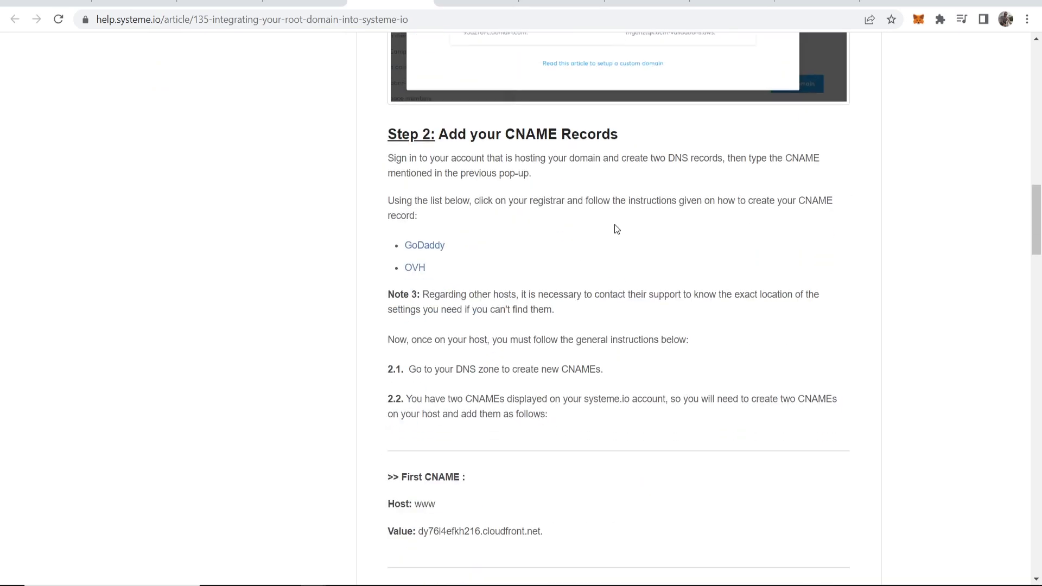
scroll(618, 229, down, 8)
scroll(615, 228, down, 12)
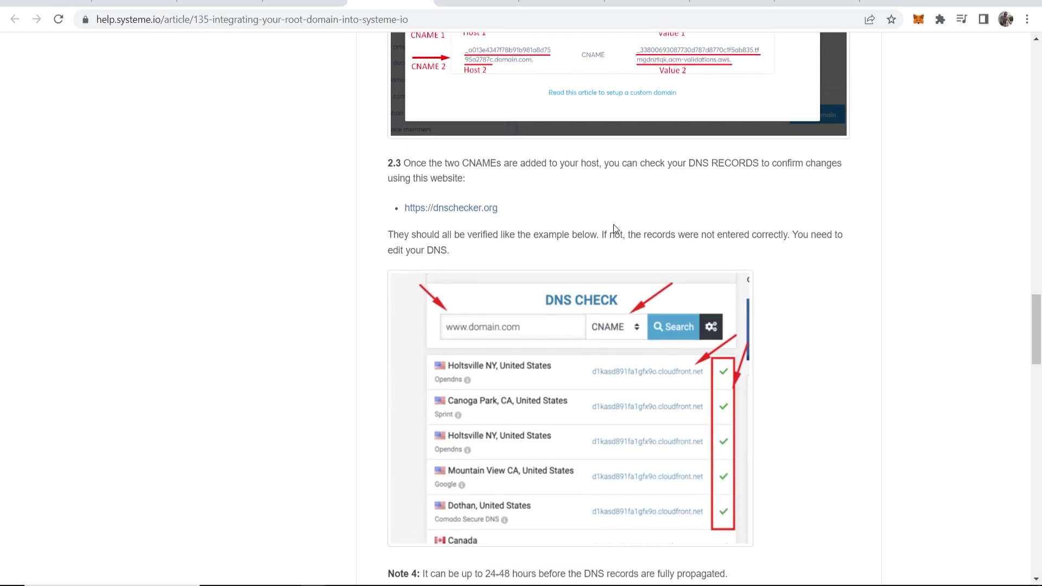
drag(423, 184, 725, 188)
click(504, 183)
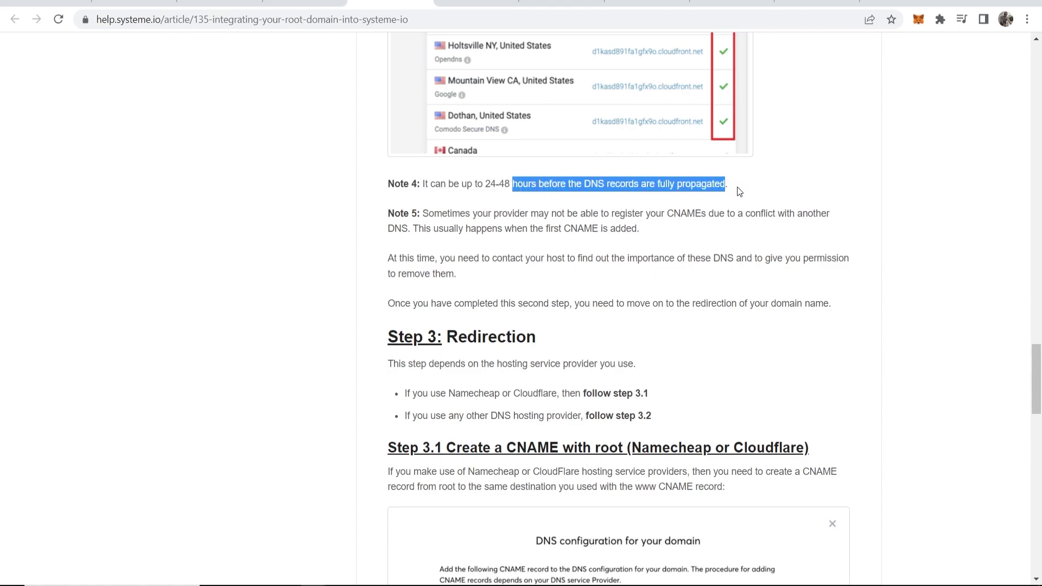
Return to systeme.io Custom domains and close the DNS configuration details
click(738, 187)
click(304, 4)
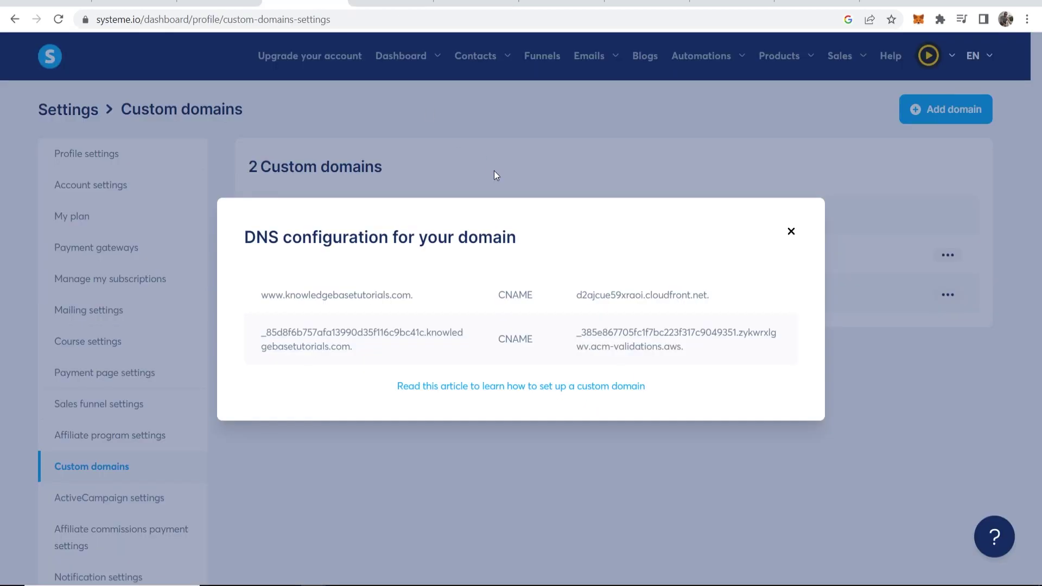
click(792, 234)
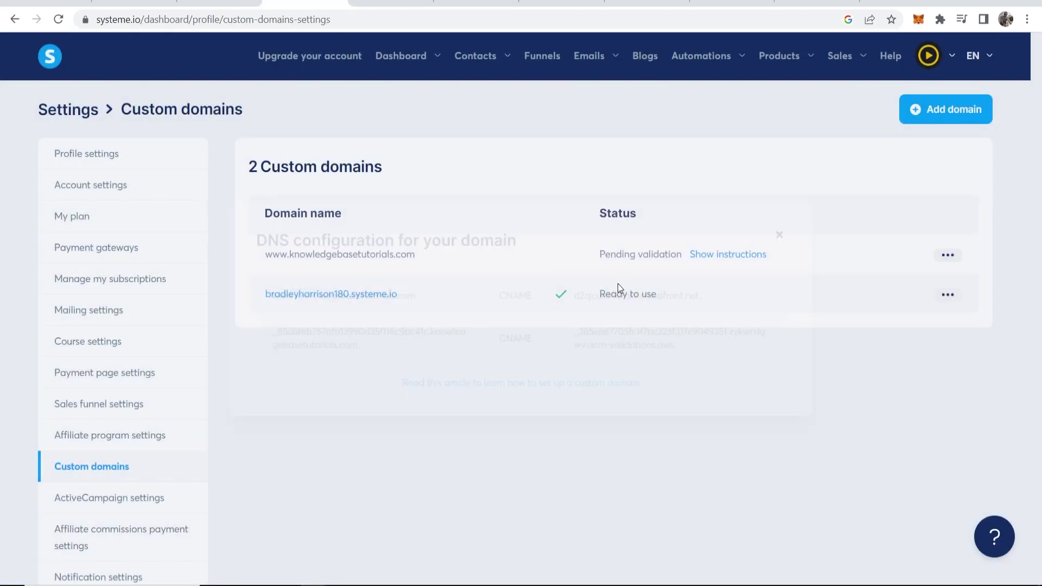